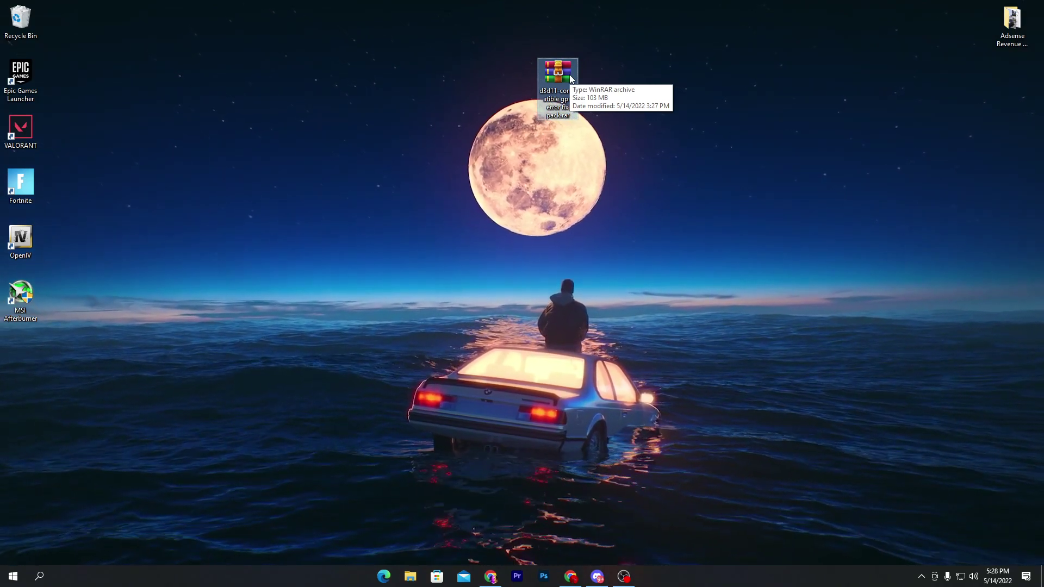
Restore the Chrome window showing the Ripex Download Packs site
left_click(489, 575)
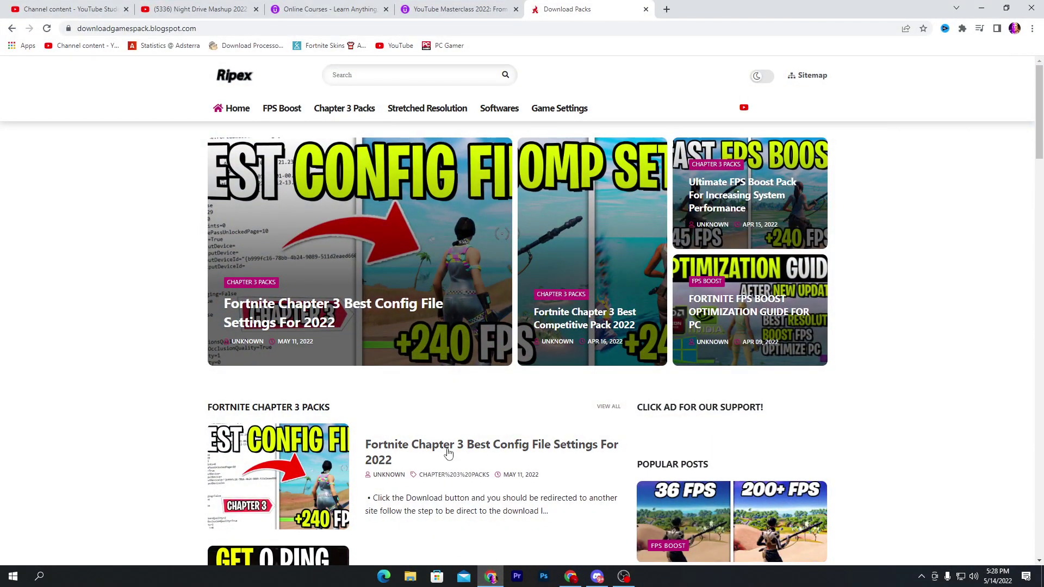
Search the blog for 'd3d11', open the GPU fix post and follow its DOWNLOAD link
left_click(347, 71)
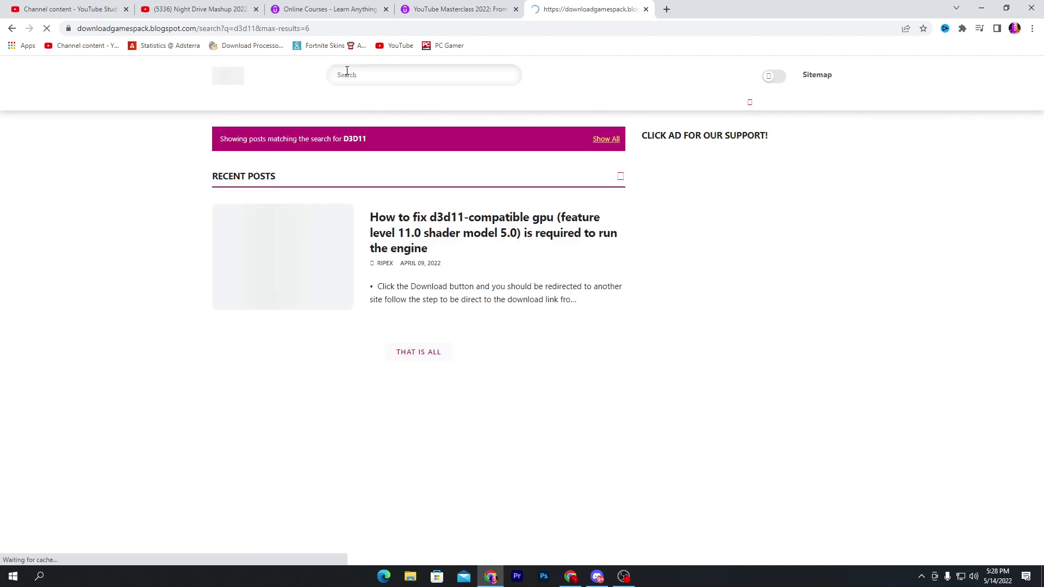
left_click(422, 231)
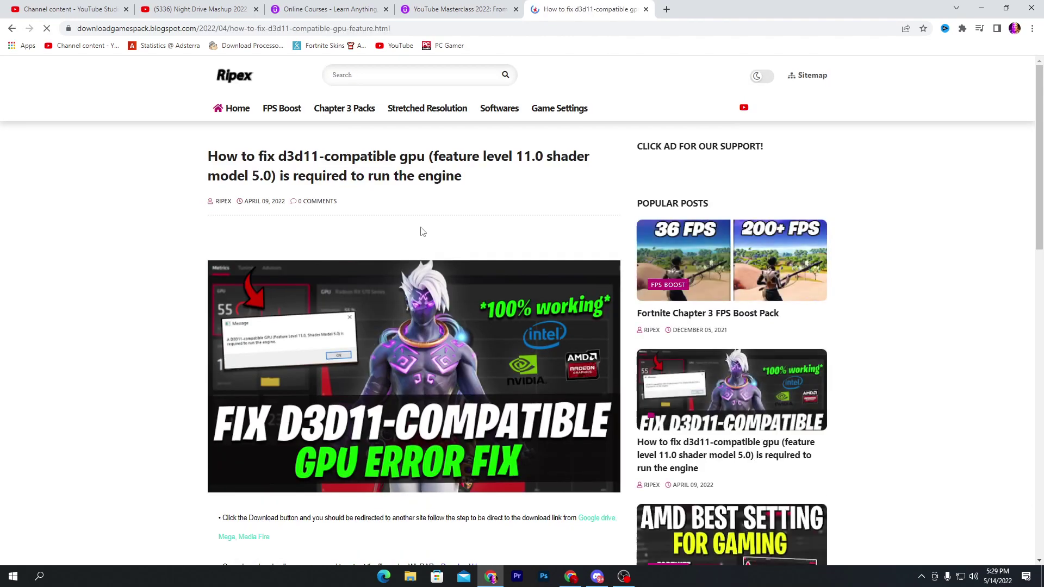
scroll(423, 232, "down", 5)
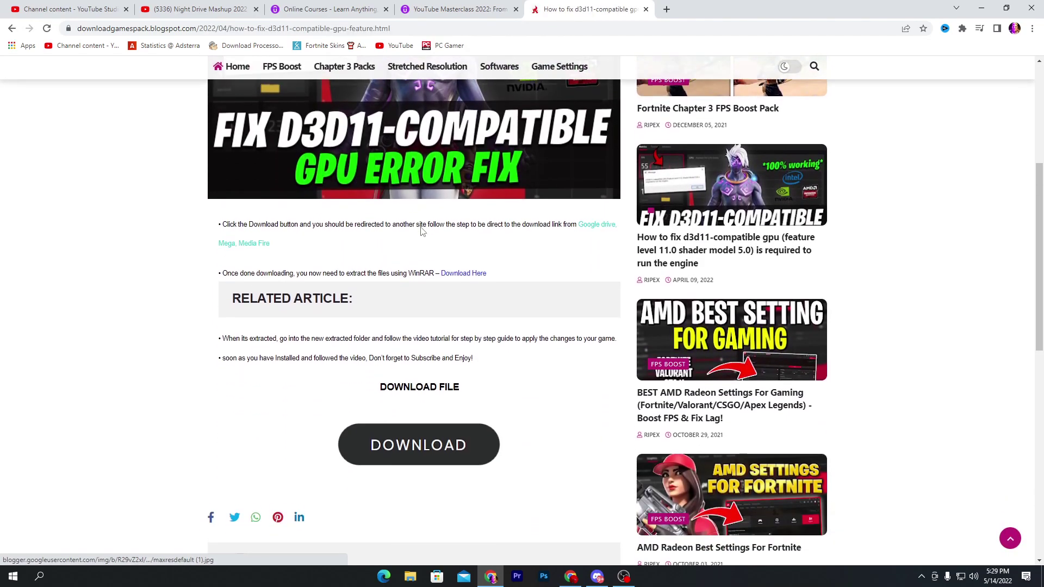
left_click(432, 442)
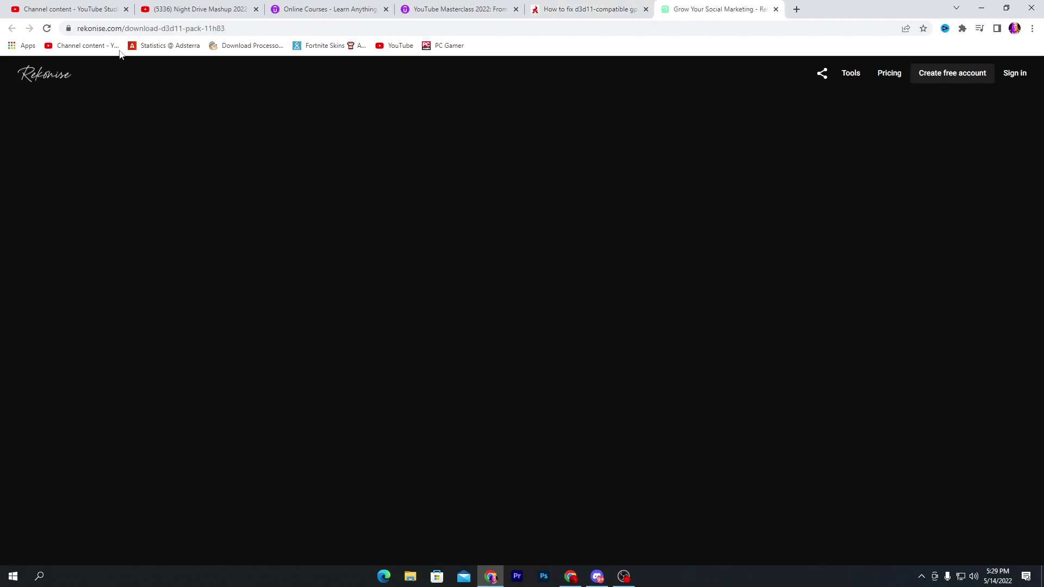
Subscribe on YouTube, close that tab and unlock the D3D11 Pack link
left_click(520, 181)
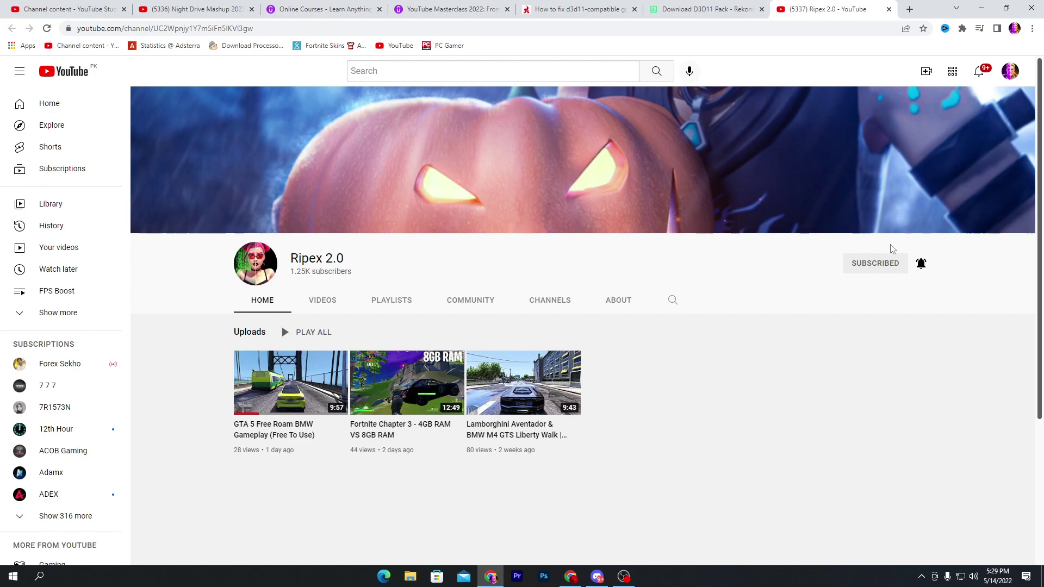
left_click(888, 9)
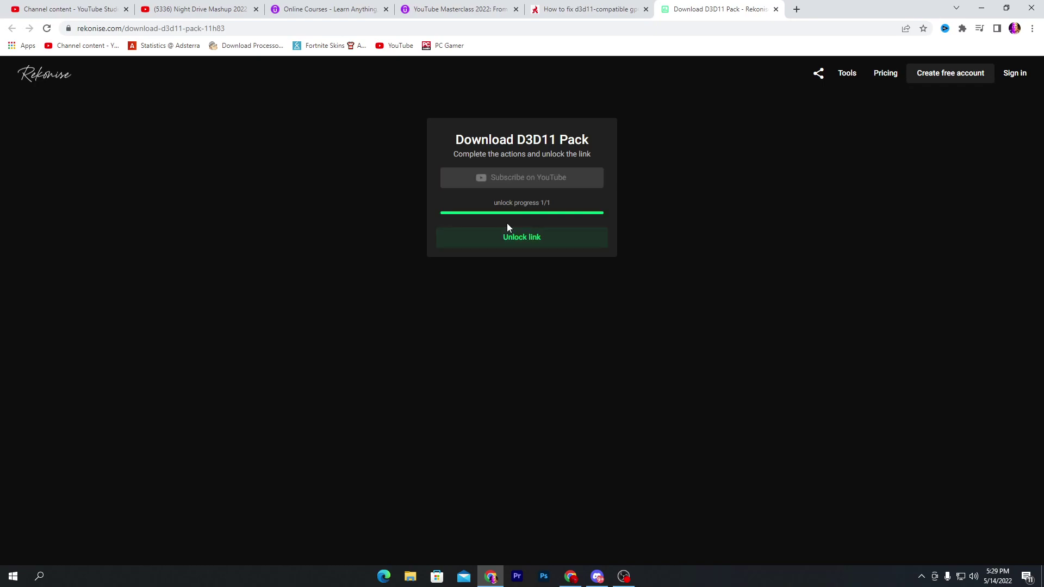
left_click(530, 243)
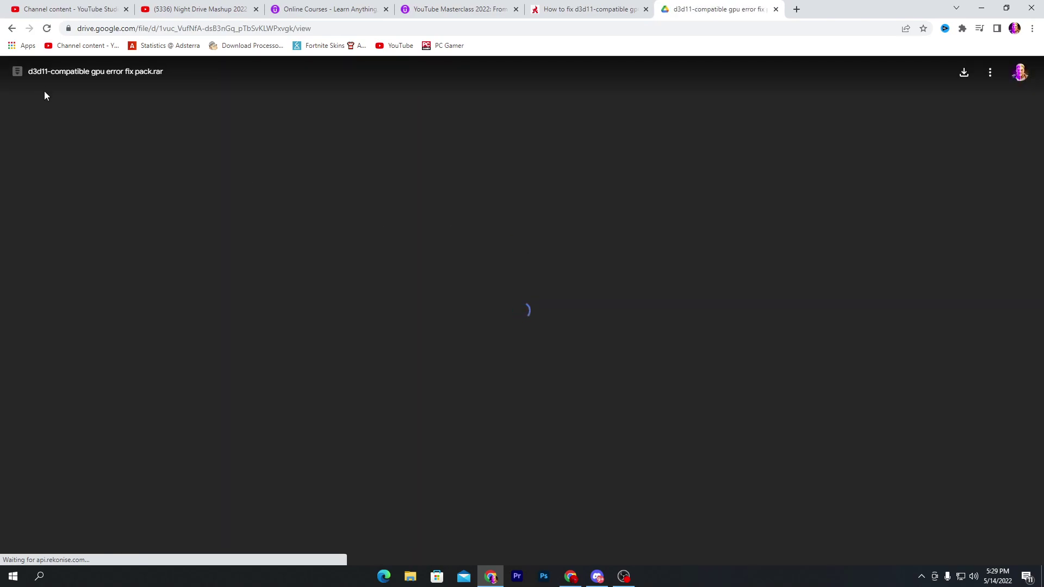
Download the fix pack .rar from Google Drive despite the scan warning, then minimise Chrome
left_click(962, 74)
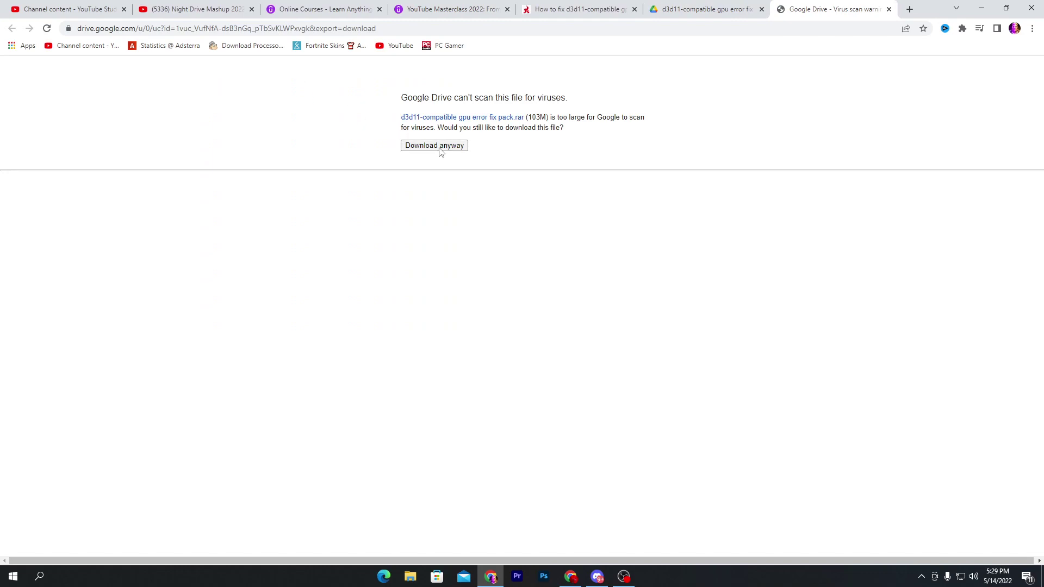
left_click(440, 146)
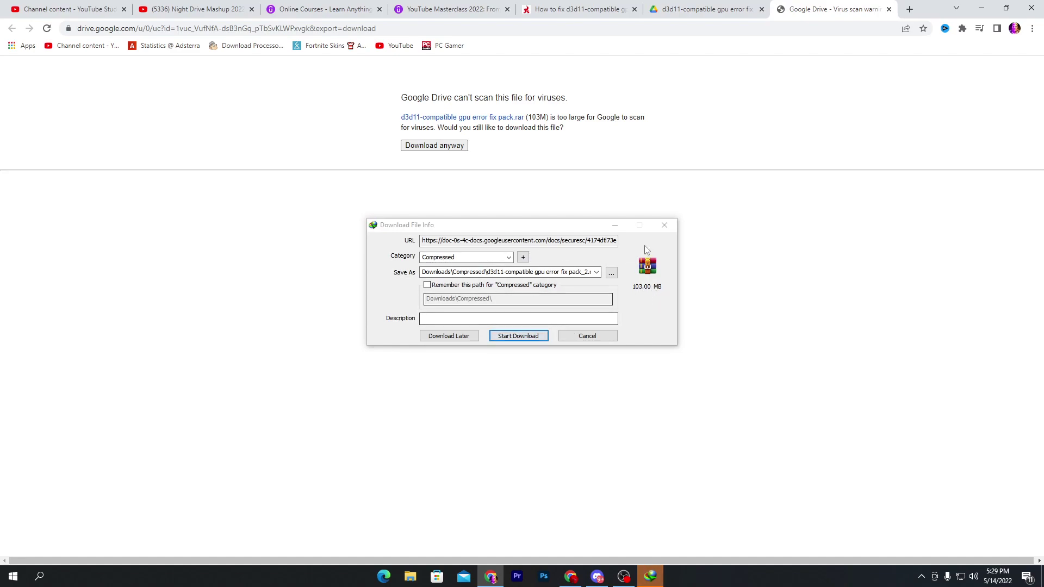
left_click(587, 336)
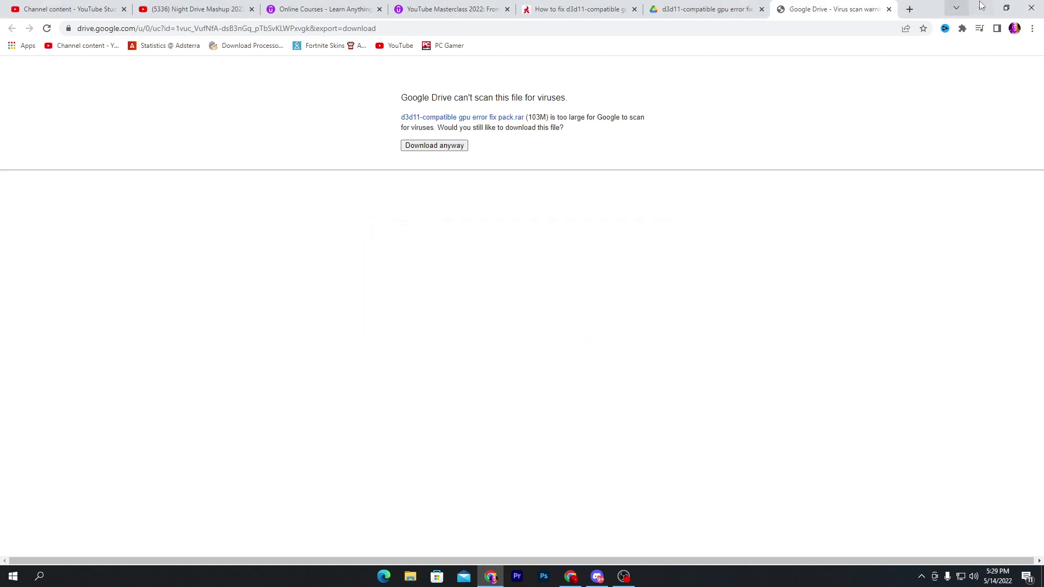
left_click(981, 7)
Extract the fix pack .rar here and open the folder holding the runtimes and dxwebsetup.exe
left_click_drag(551, 83, 348, 135)
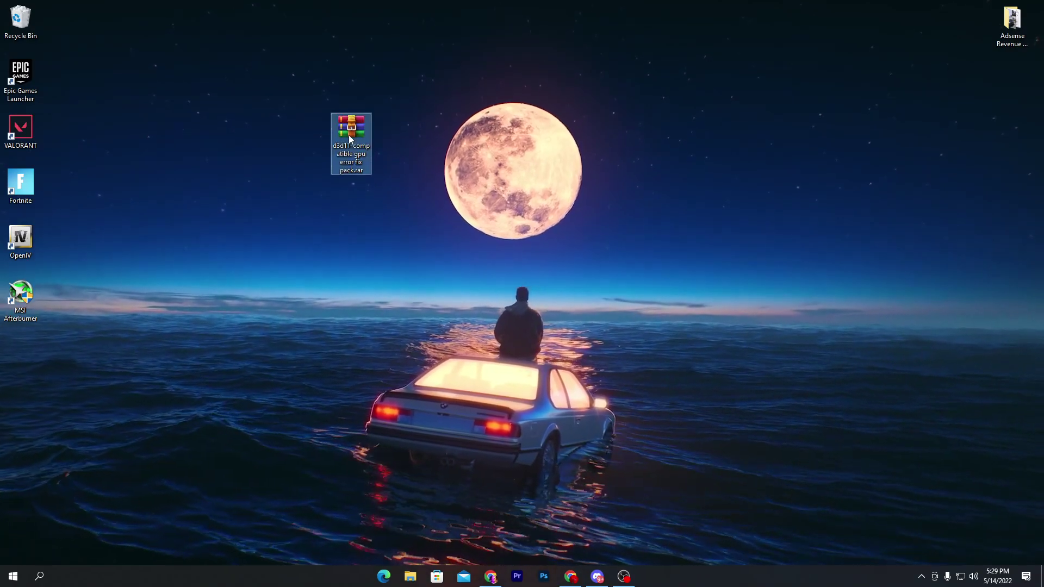
right_click(351, 129)
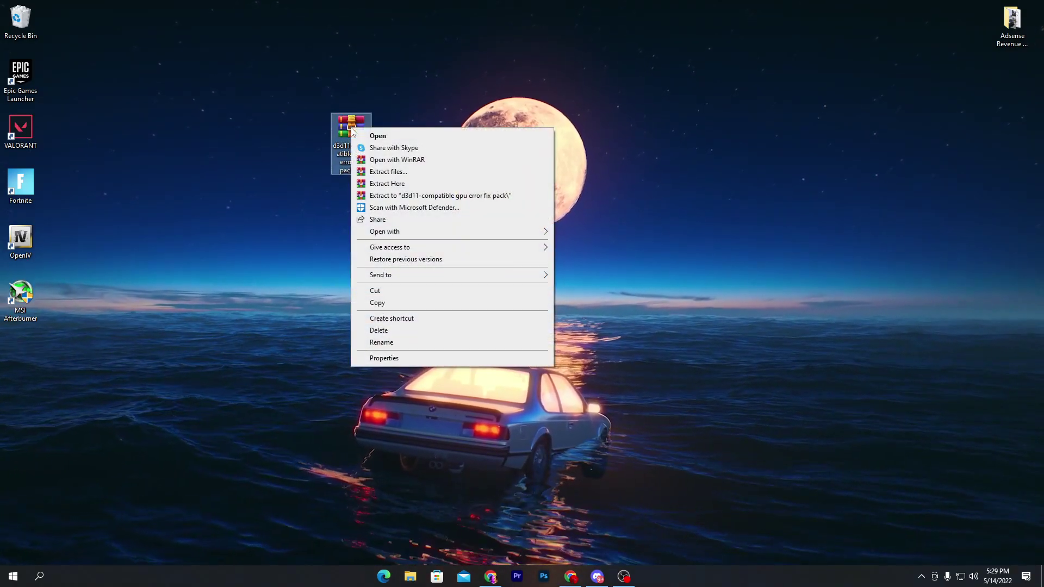
left_click(392, 187)
left_click_drag(19, 348, 639, 146)
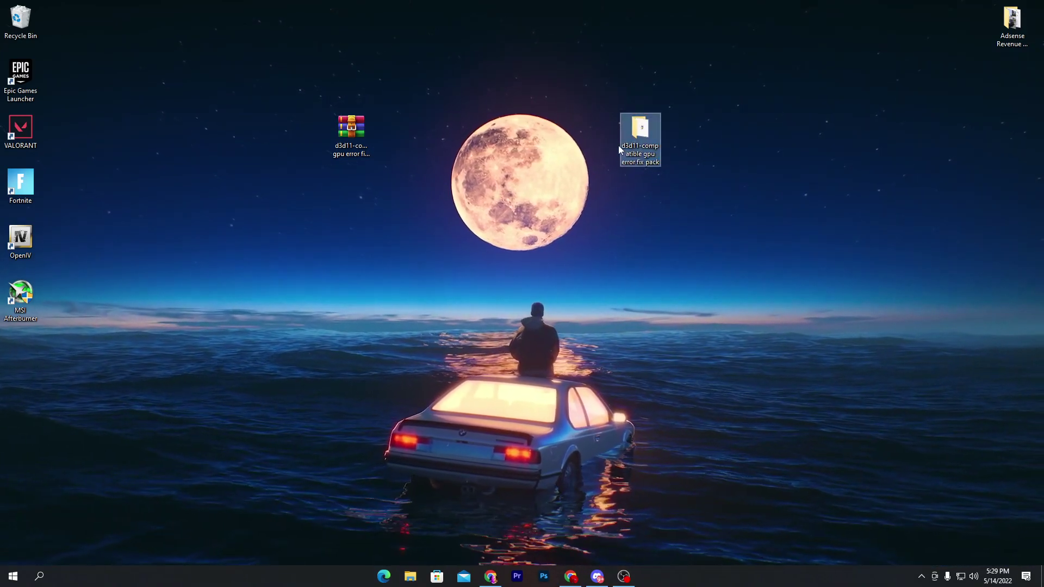
double_click(618, 146)
left_click_drag(401, 223, 551, 182)
left_click(368, 274)
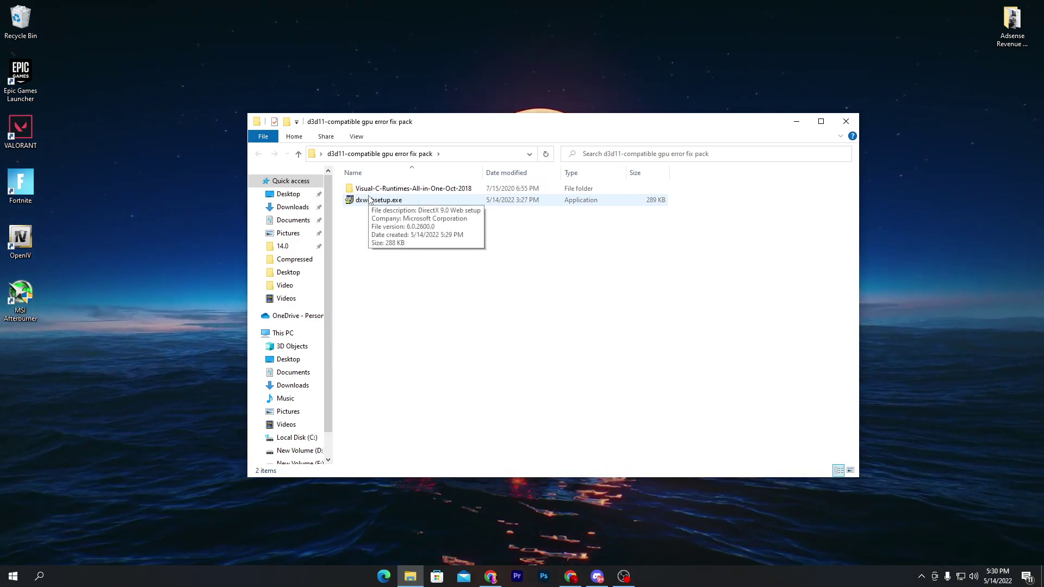
Drill through the nested Visual-C-Runtimes-All-in-One-Oct-2018 folders to the vcredist installers
double_click(412, 189)
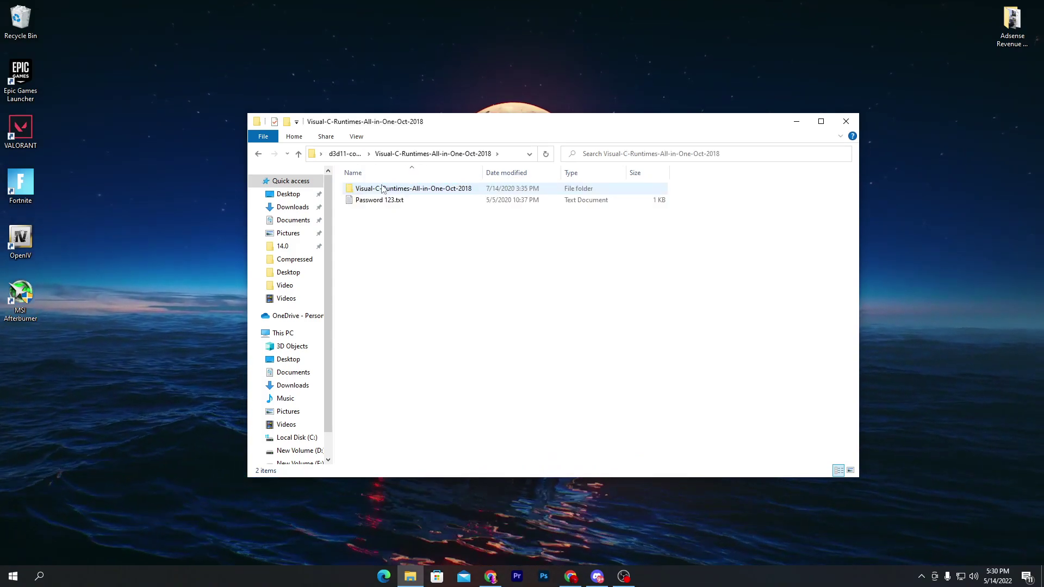
double_click(394, 190)
double_click(418, 189)
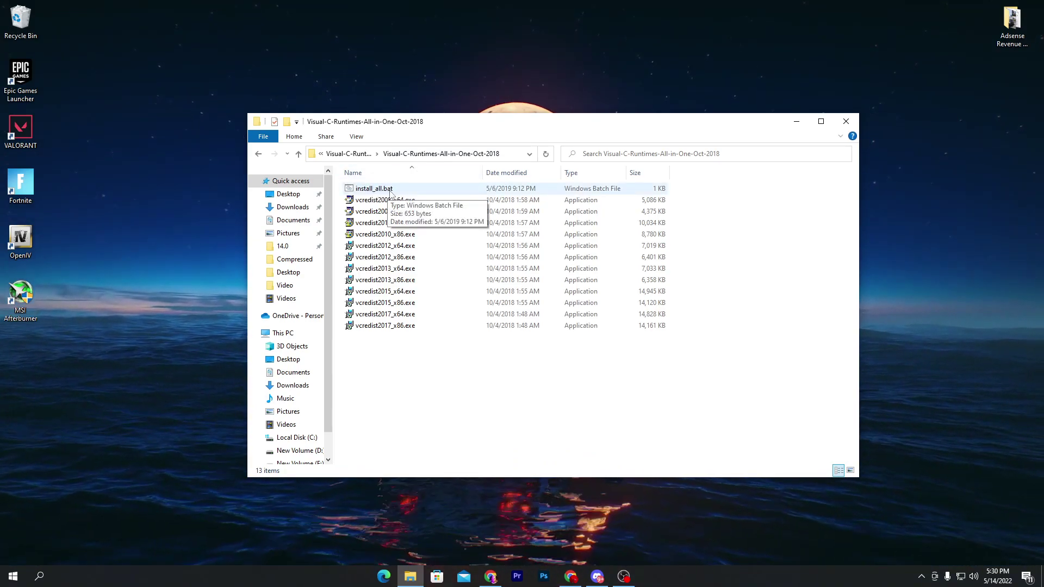
left_click_drag(699, 205, 433, 350)
left_click(410, 352)
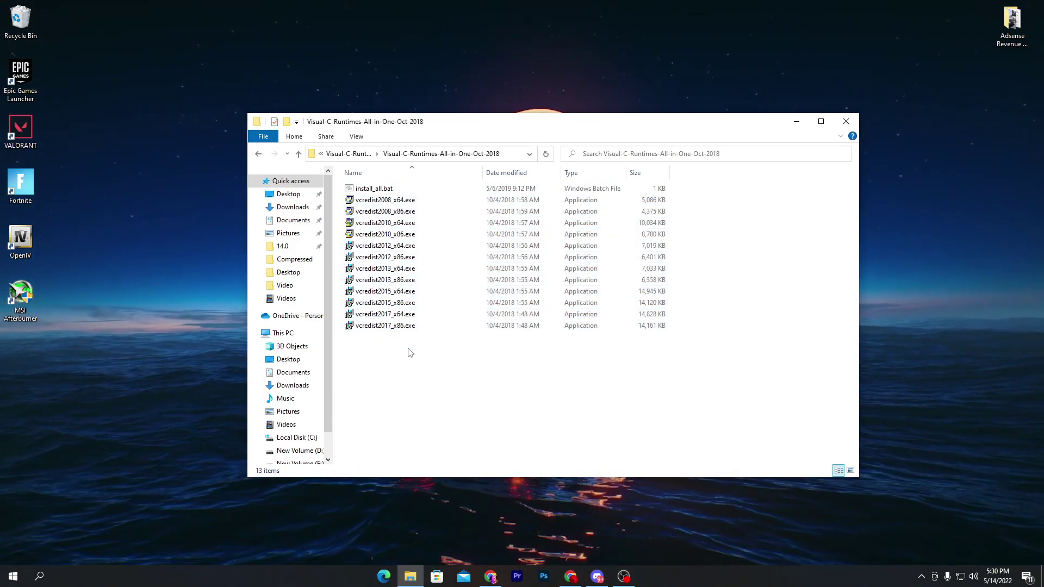
Run install_all.bat and approve each administrator prompt to install all Visual C++ runtimes
double_click(374, 188)
left_click(293, 279)
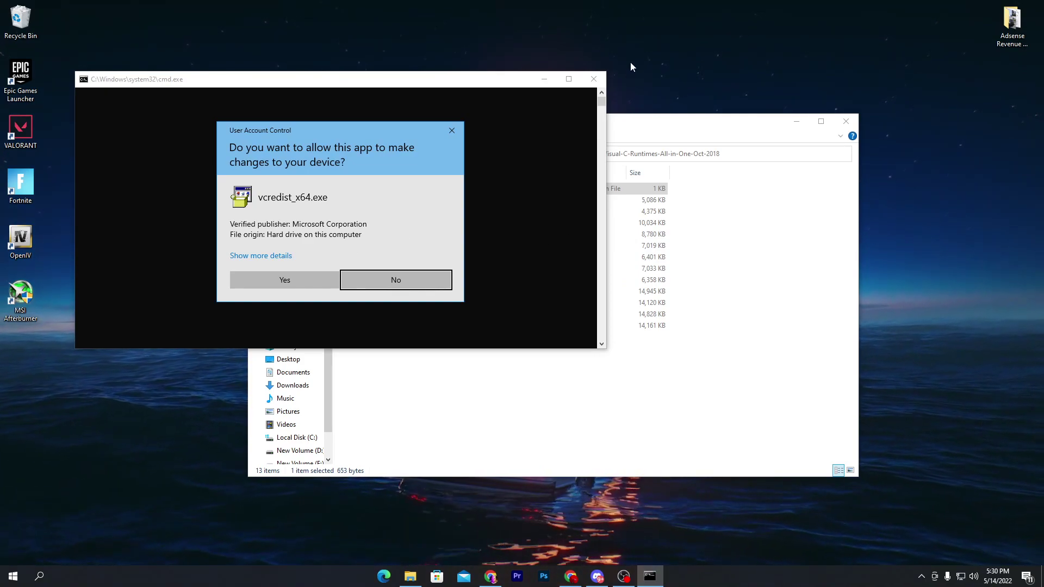
left_click(451, 130)
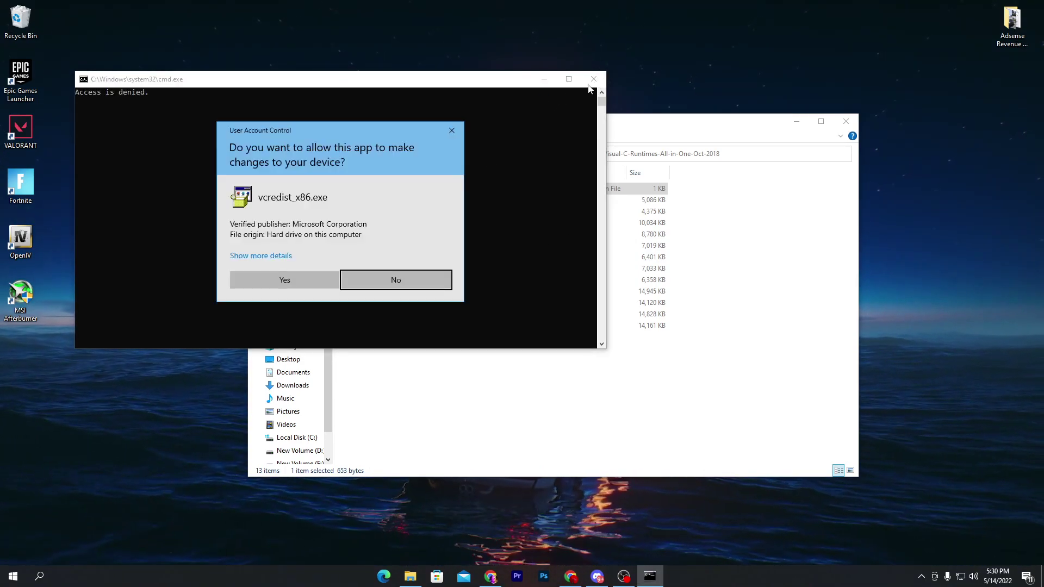
left_click(451, 131)
left_click(451, 130)
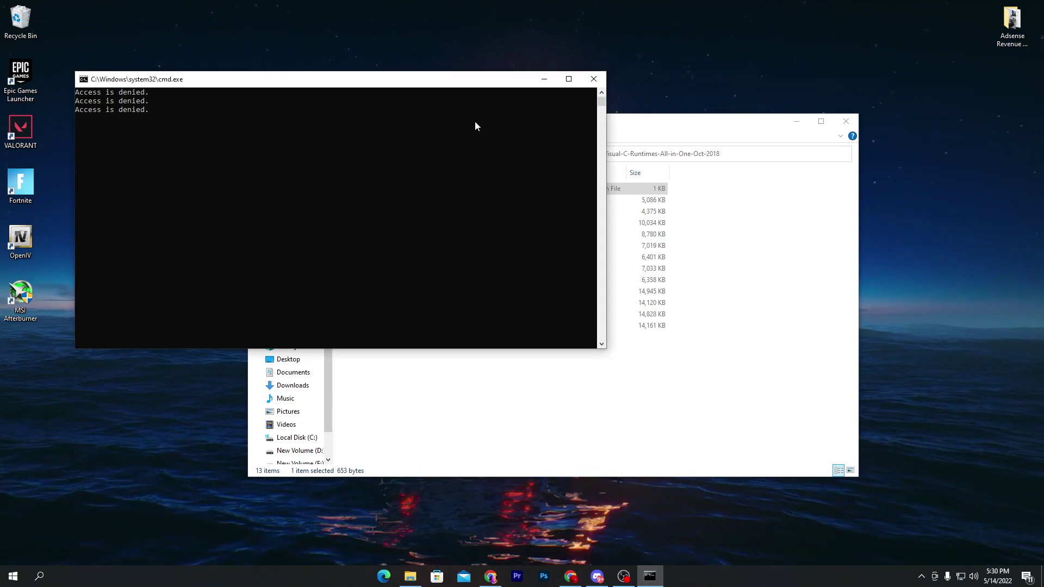
left_click(629, 203)
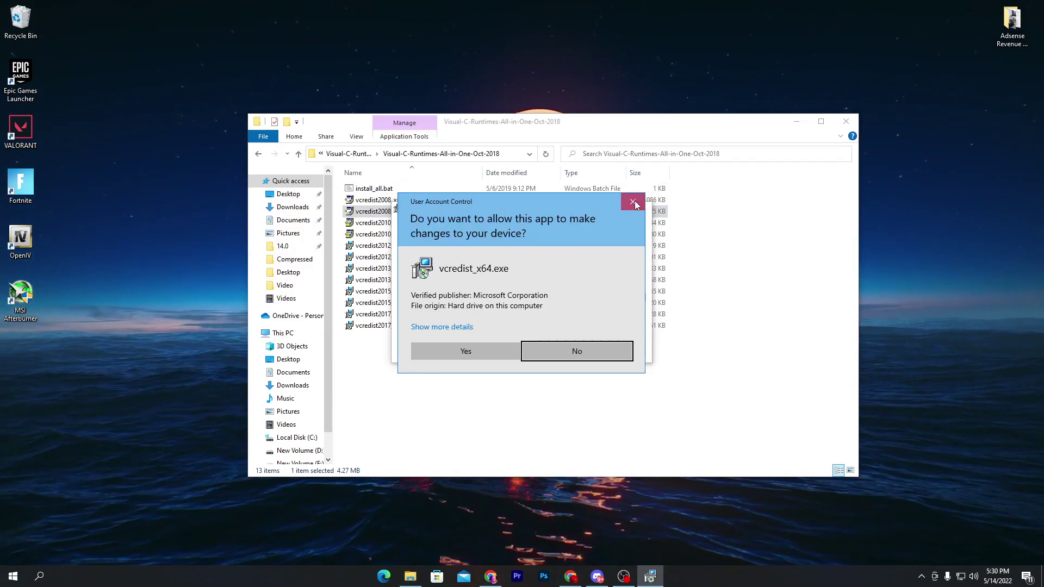
left_click(634, 202)
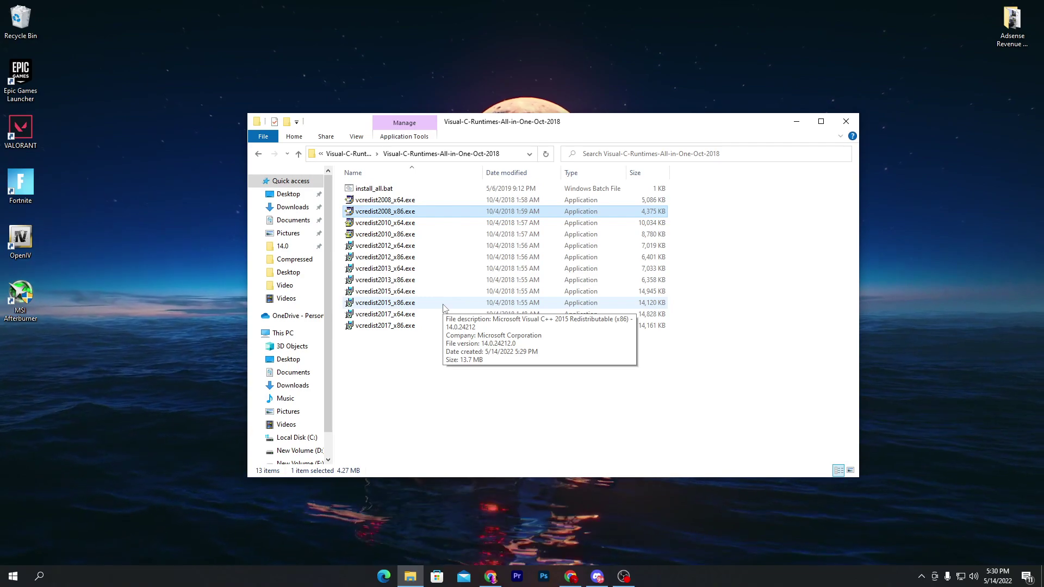
Go back to the d3d11-compatible gpu error fix pack folder via the breadcrumb list
left_click(321, 154)
left_click(322, 154)
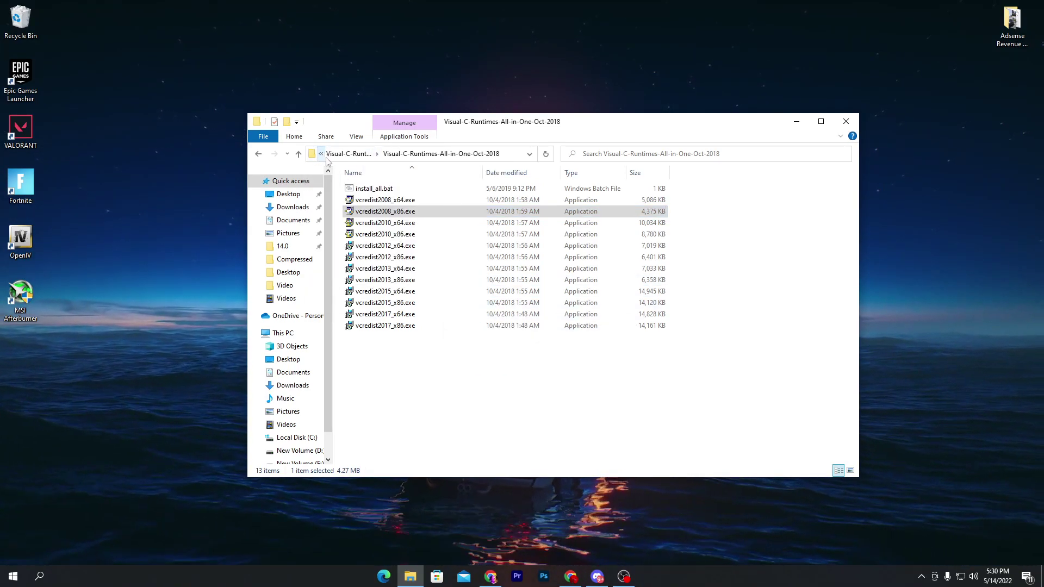
left_click(322, 155)
left_click(340, 181)
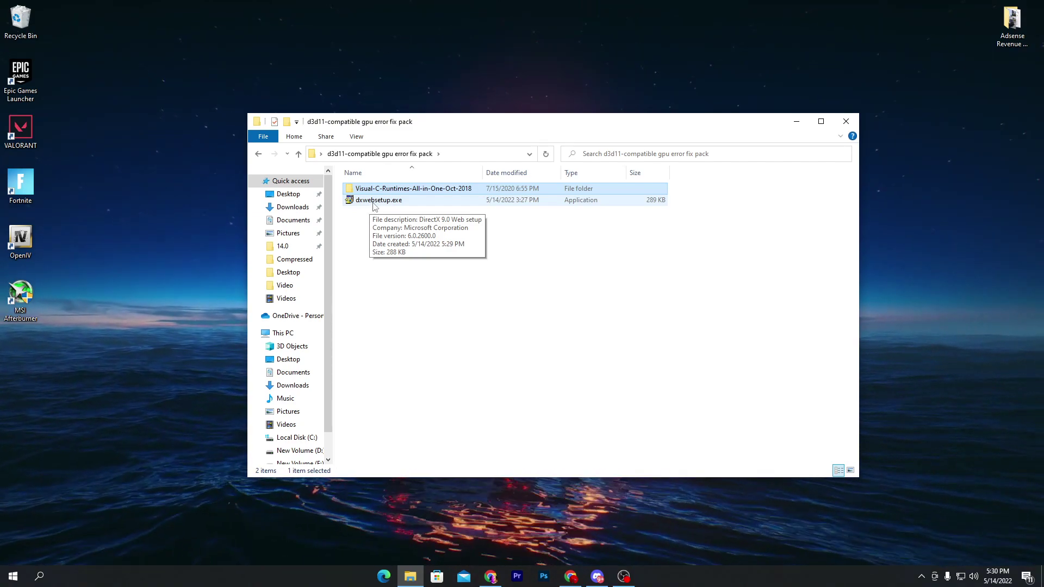
Launch dxwebsetup.exe, accept the license and skip the Bing Bar offer to start installing
double_click(374, 202)
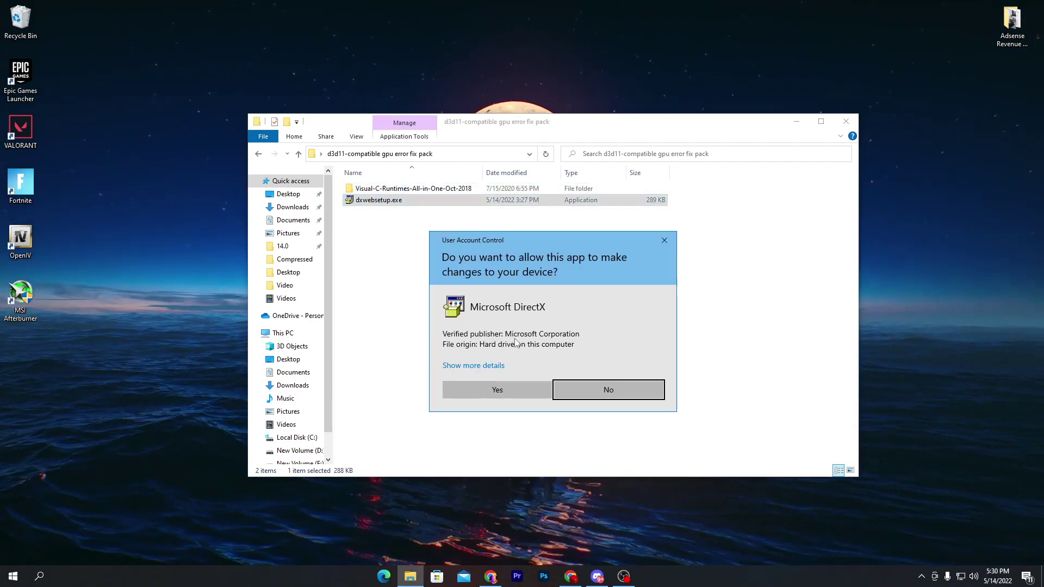
left_click(494, 381)
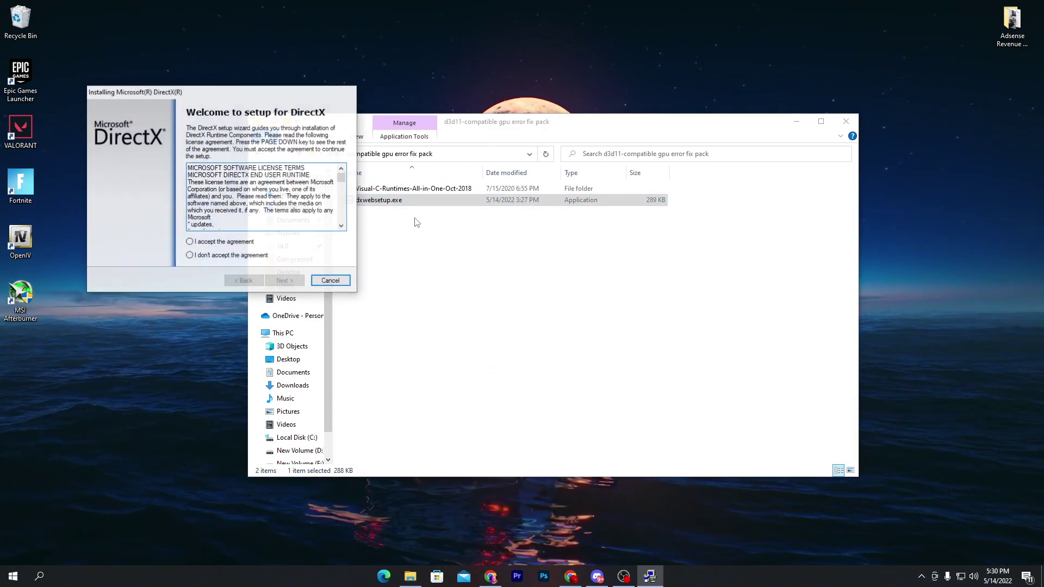
left_click(287, 281)
left_click(287, 281)
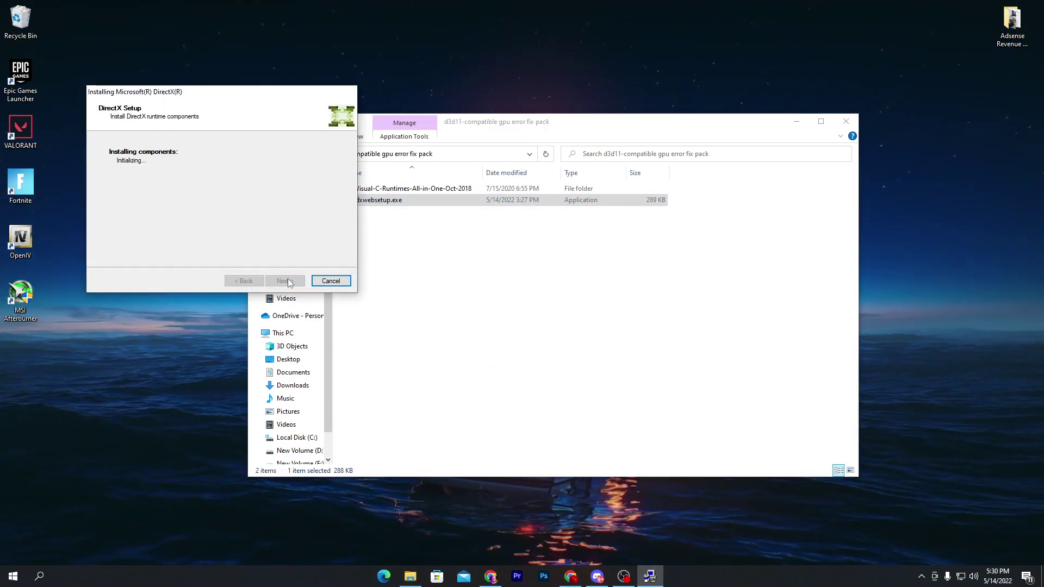
left_click(845, 121)
left_click_drag(208, 92, 529, 101)
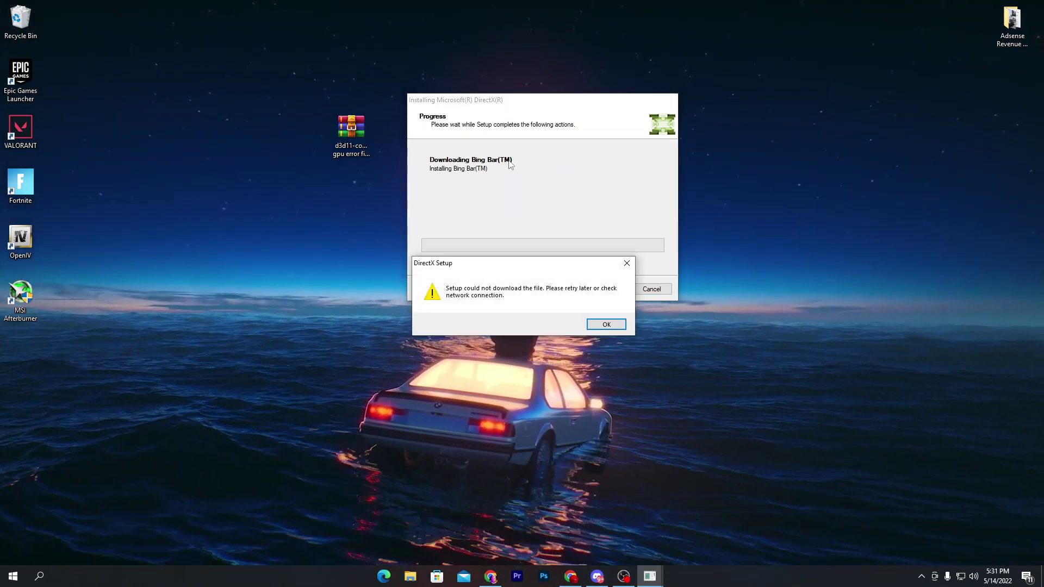
Dismiss the DirectX download error and finish the installer
left_click_drag(443, 267, 364, 283)
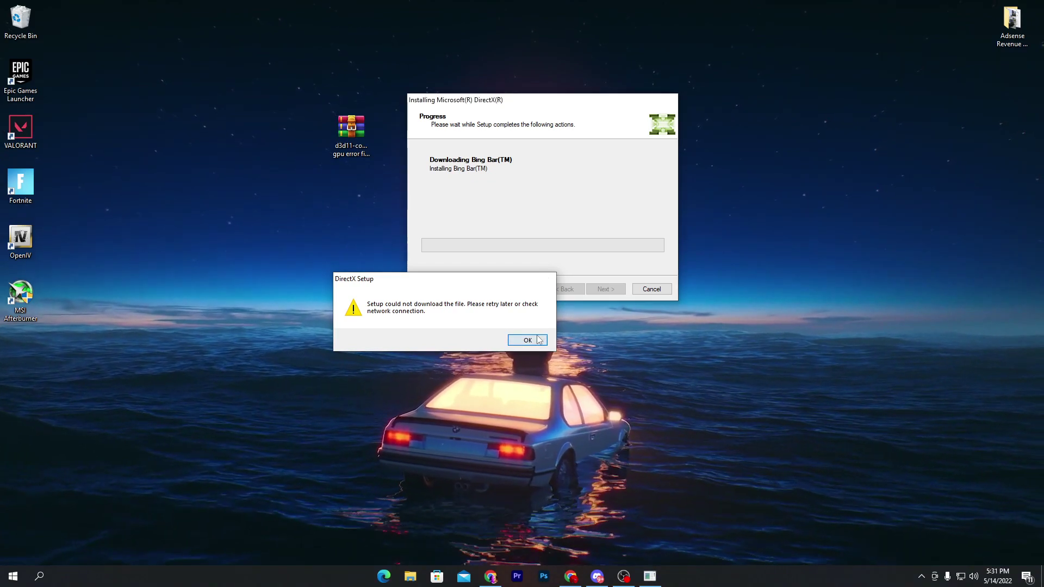
key("Return")
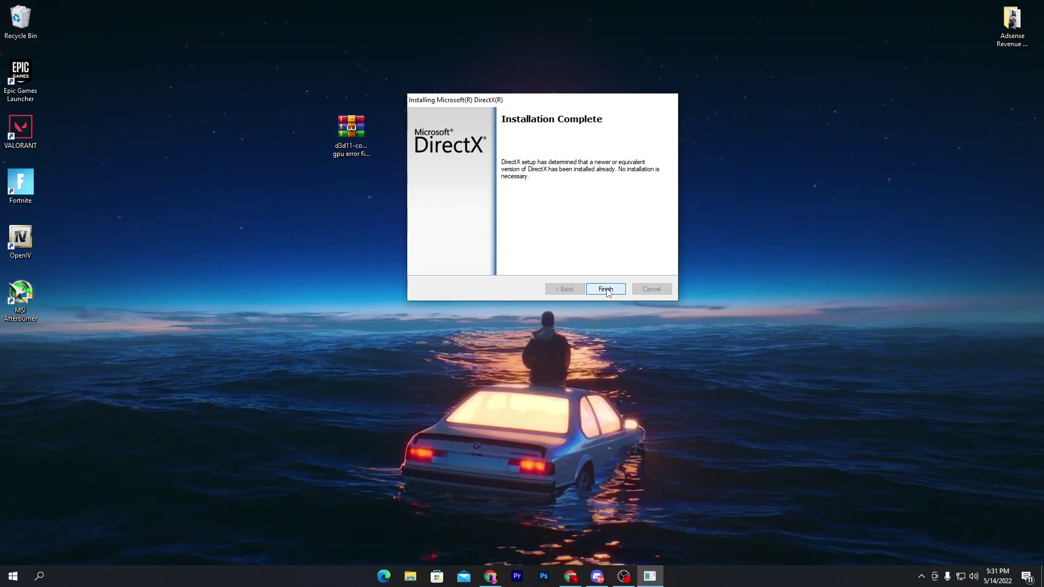
left_click(606, 288)
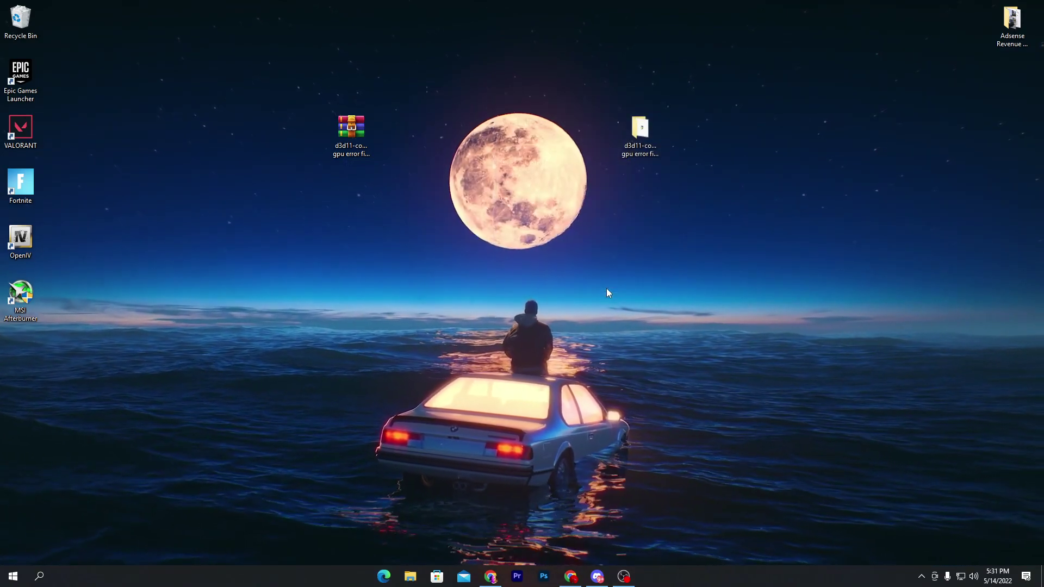
Tidy the desktop by moving the rar archive beside its folder and refreshing
left_click_drag(339, 139, 587, 137)
right_click(670, 153)
left_click(704, 183)
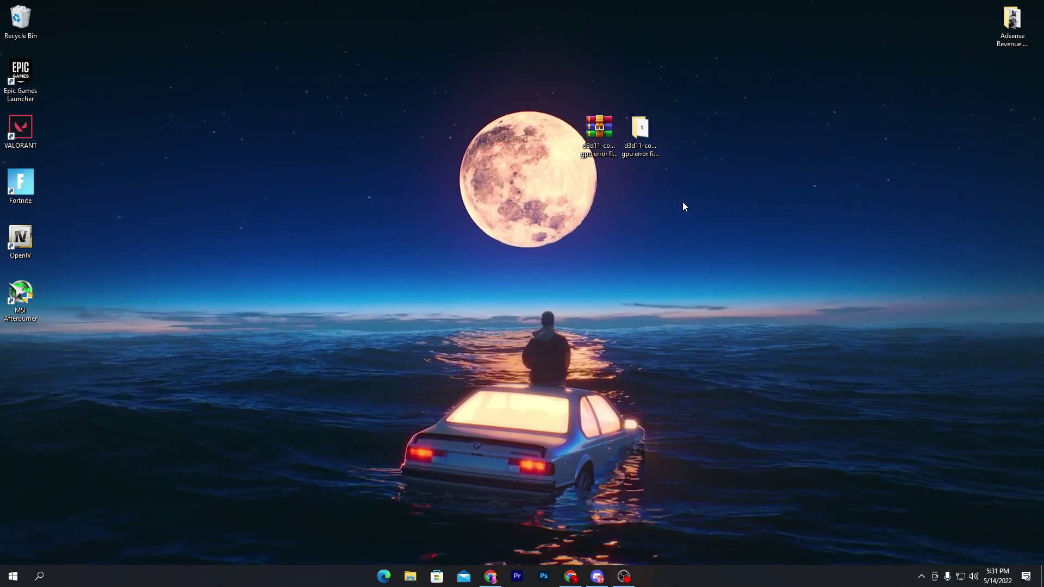
Open the Temp folder from the Run box and delete all its contents
key("super+r")
type("dxdiag")
key("Return")
key("ctrl+a")
key("Delete")
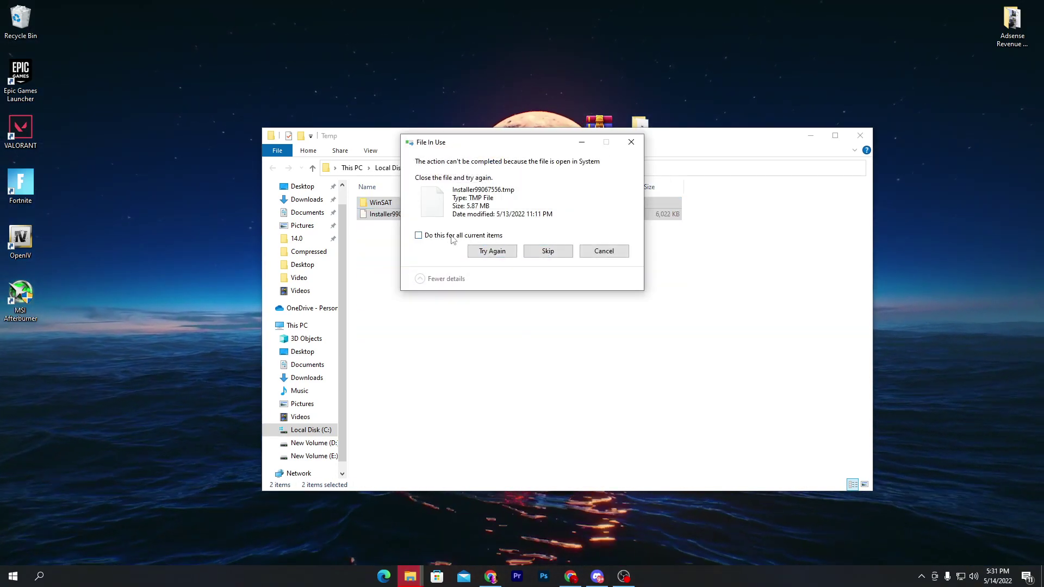
left_click(859, 135)
Open %temp% from Run, delete everything, grant permission and skip in-use files
key("super+r")
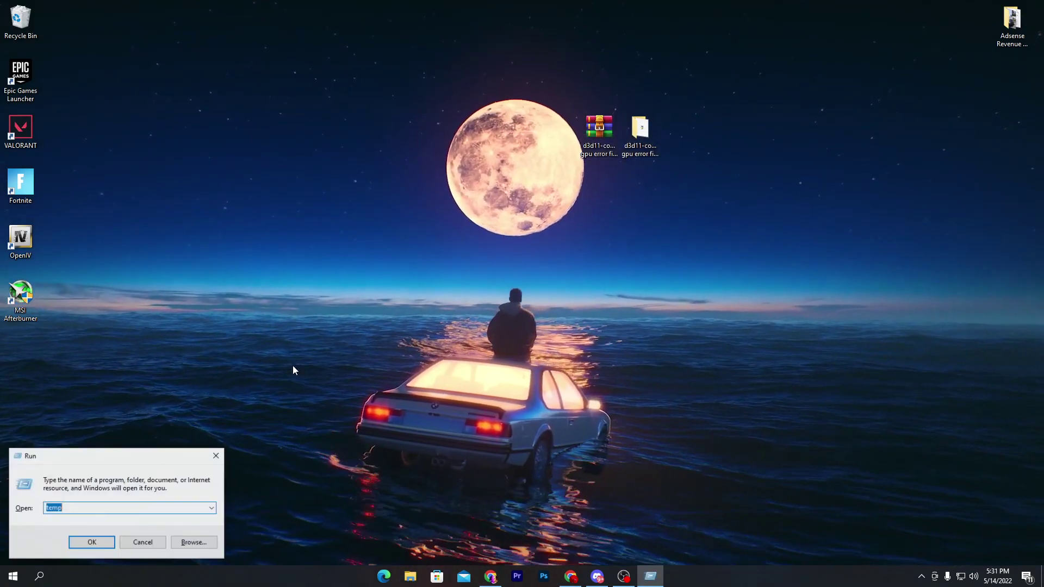
type("%")
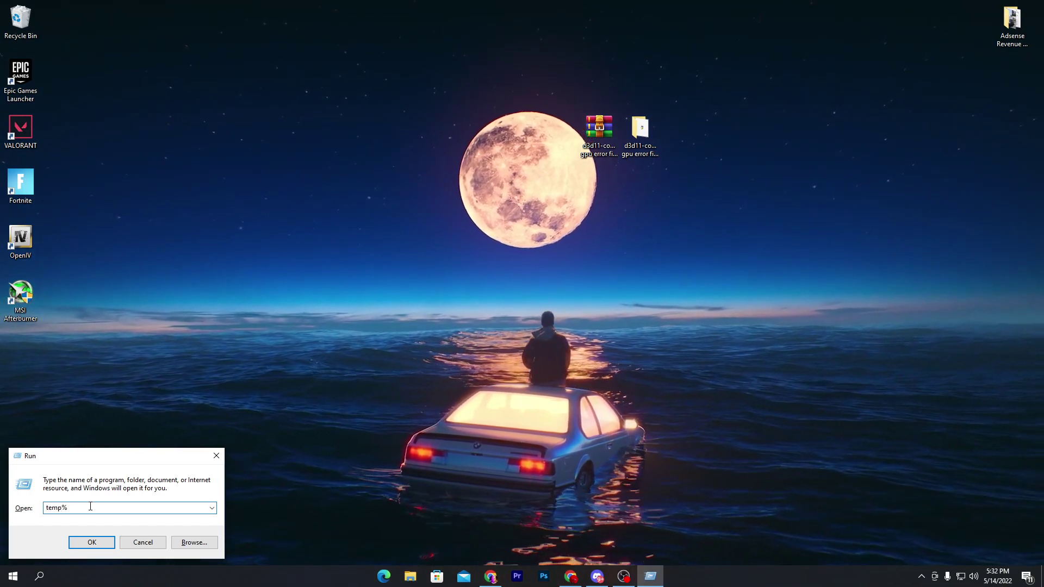
key("Return")
key("ctrl+a")
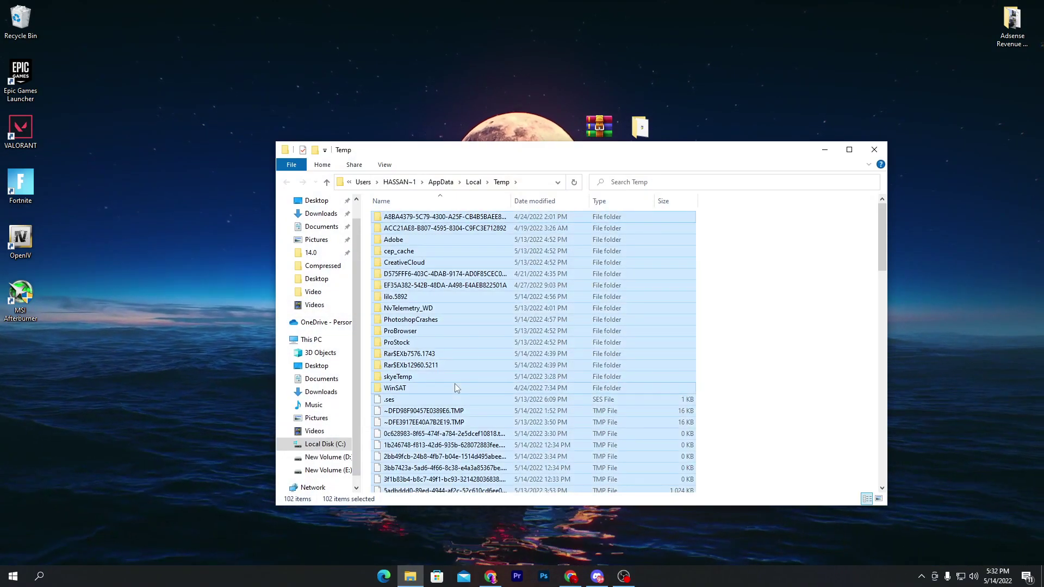
key("Delete")
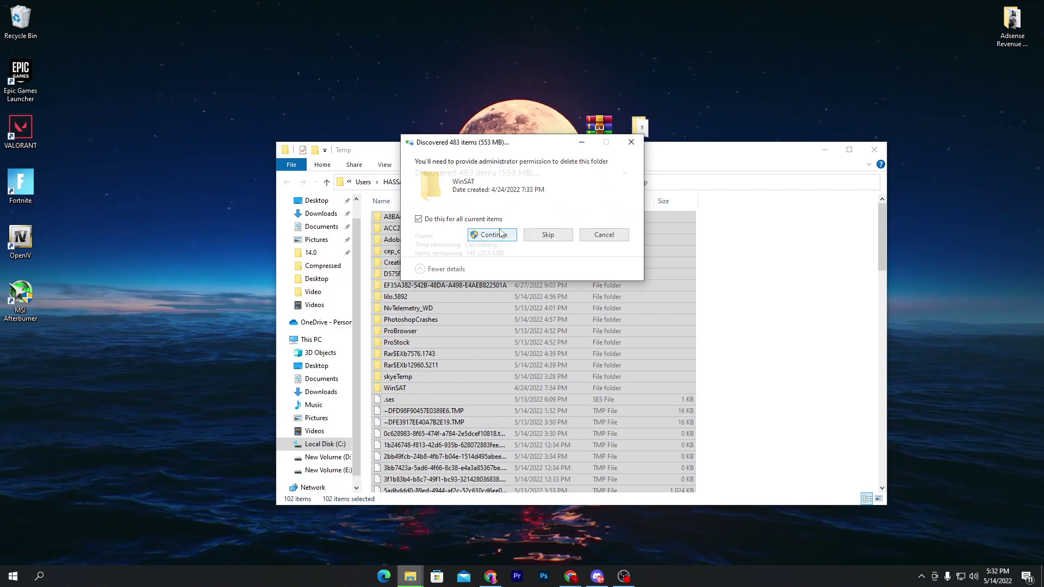
left_click(492, 235)
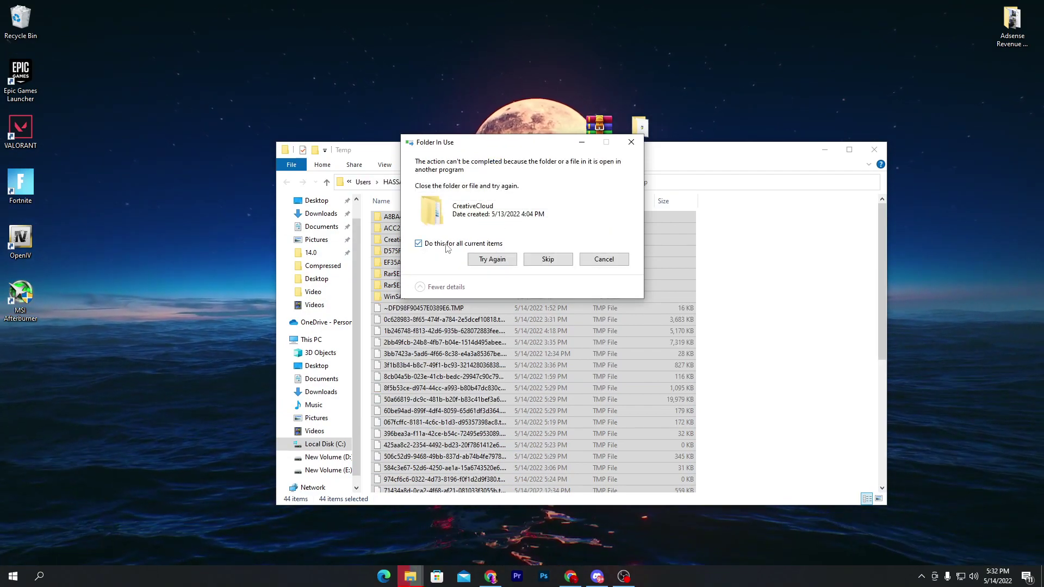
left_click(547, 259)
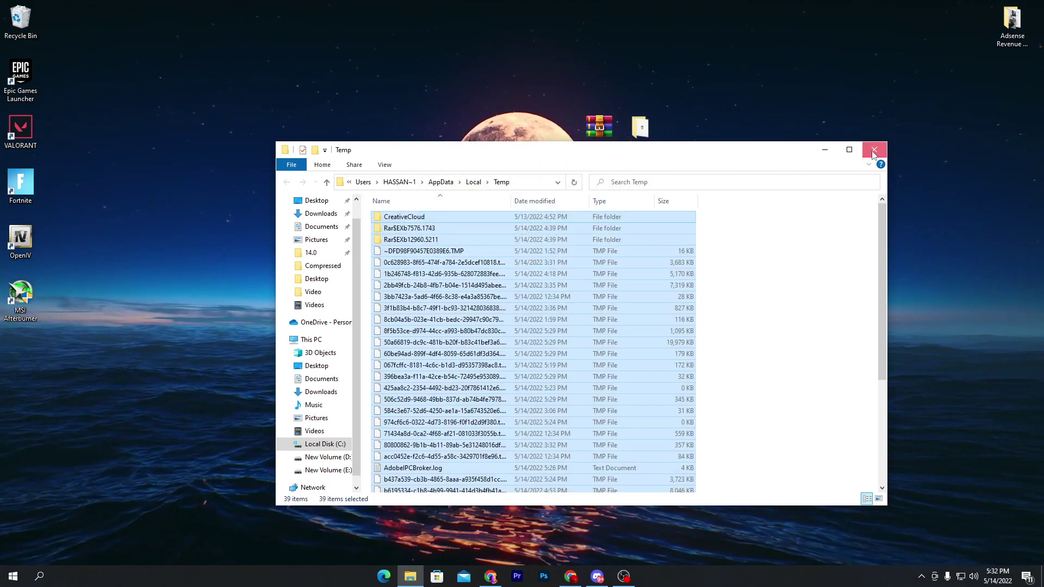
key("super+d")
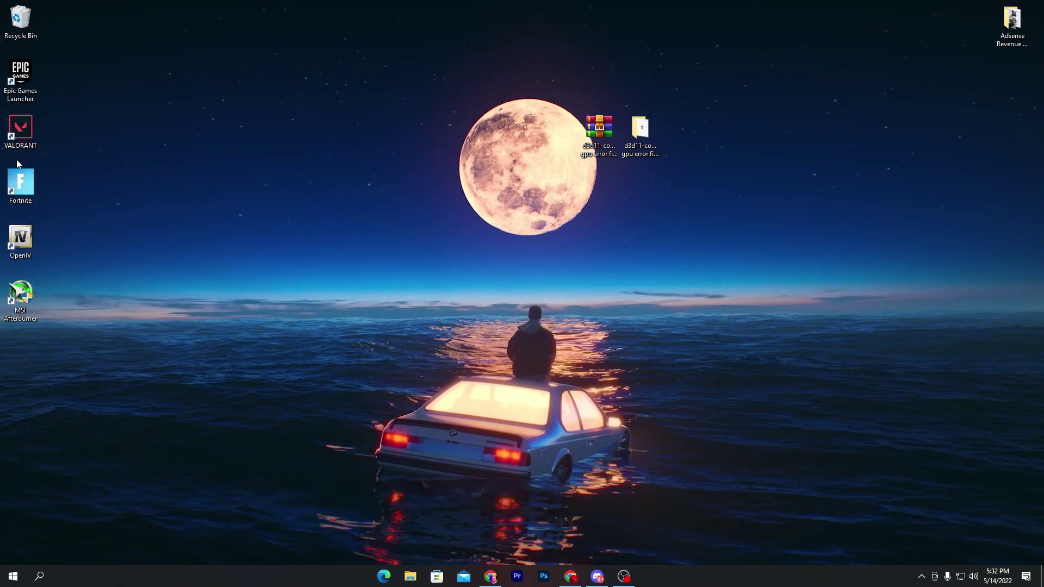
Browse to C:\Program Files\Epic Games\Fortnite\FortniteGame\Binaries\Win64 in File Explorer
left_click(410, 576)
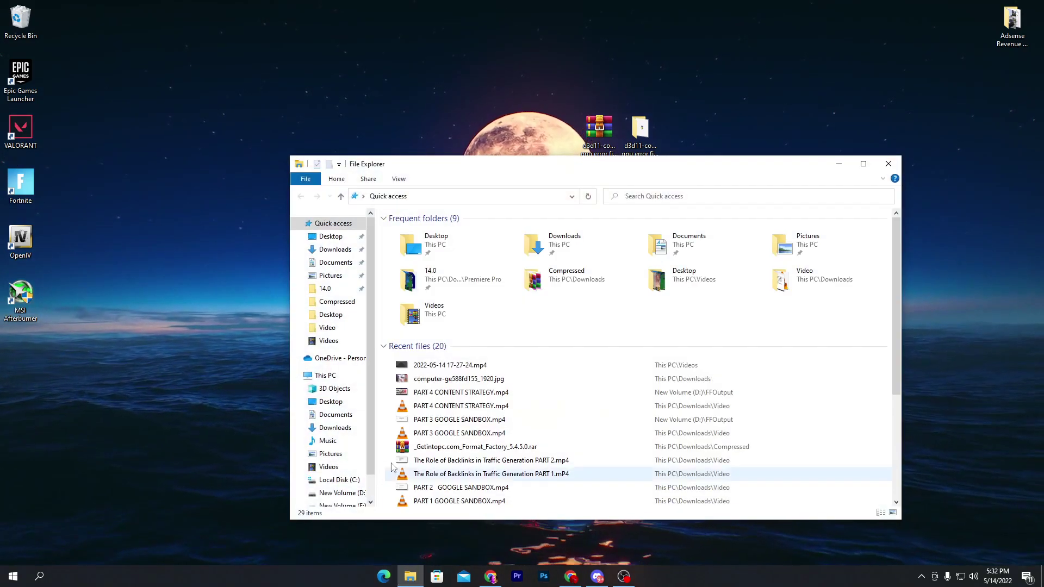
left_click(326, 375)
double_click(458, 345)
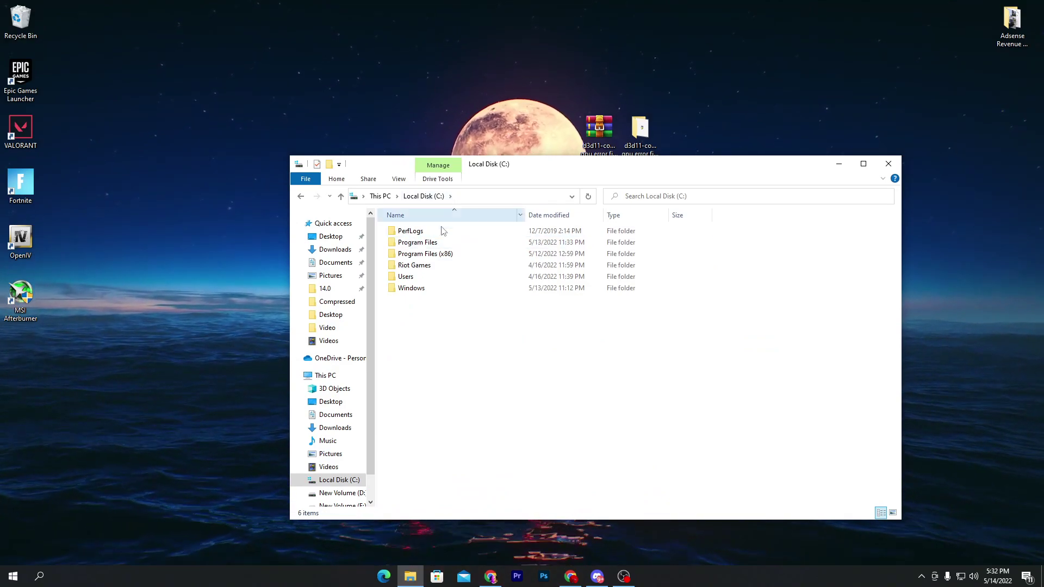
double_click(420, 243)
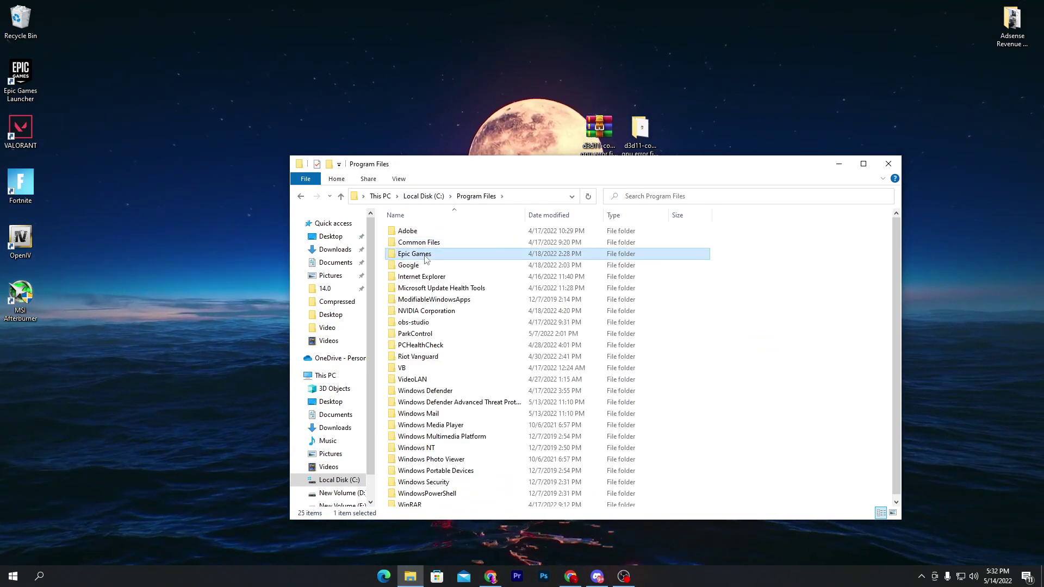
double_click(430, 253)
double_click(428, 233)
double_click(416, 254)
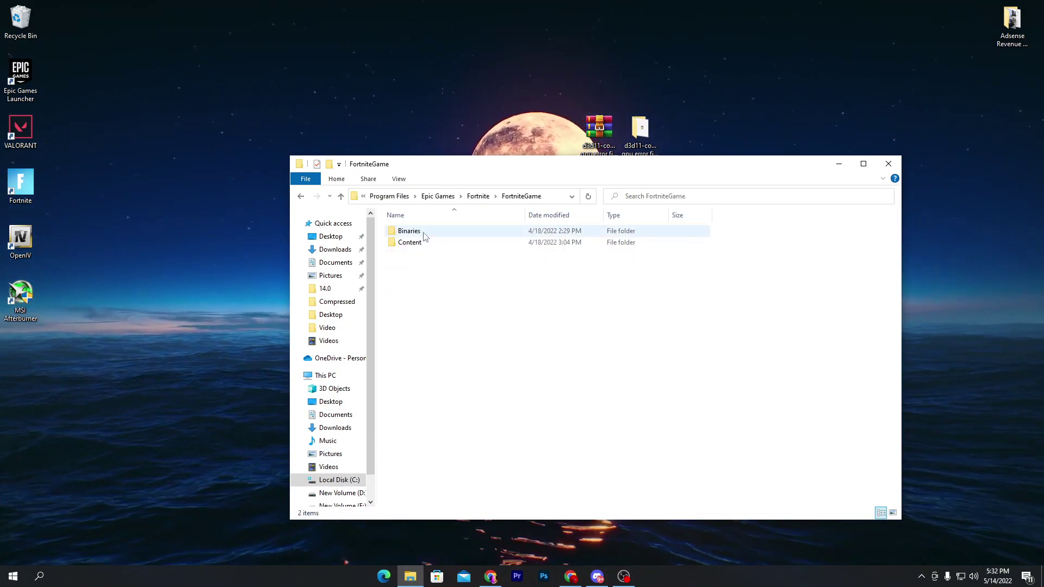
double_click(414, 232)
double_click(413, 243)
scroll(424, 283, "down", 14)
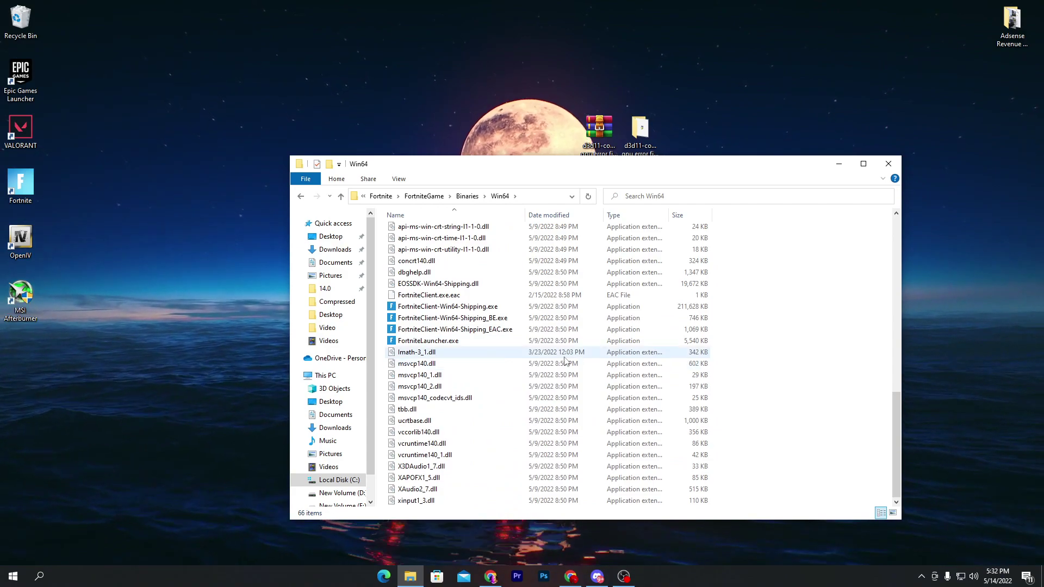
Open FortniteClient-Win64-Shipping.exe's Compatibility tab and adjust its compatibility mode option
right_click(508, 304)
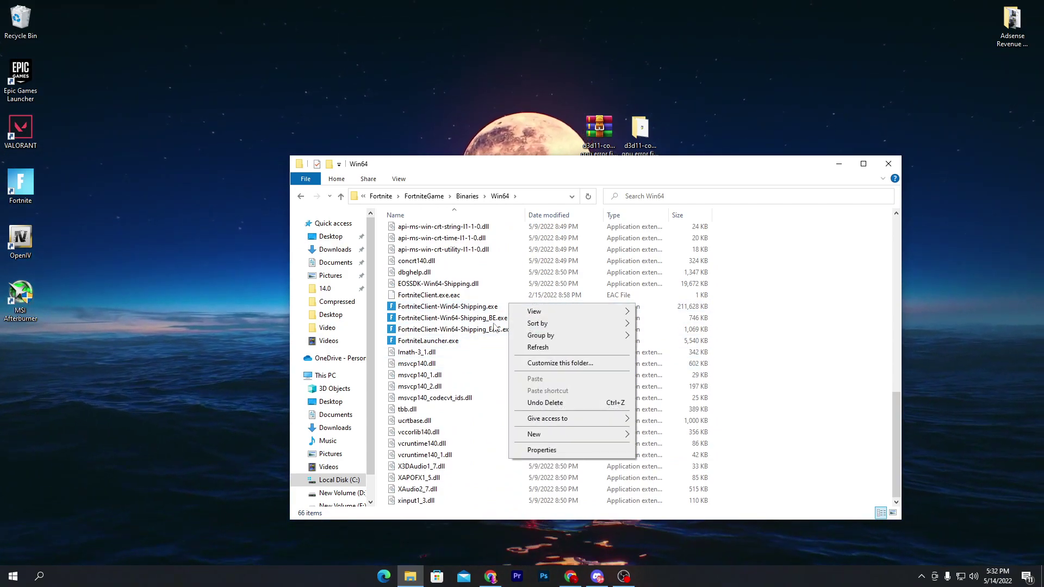
left_click(519, 450)
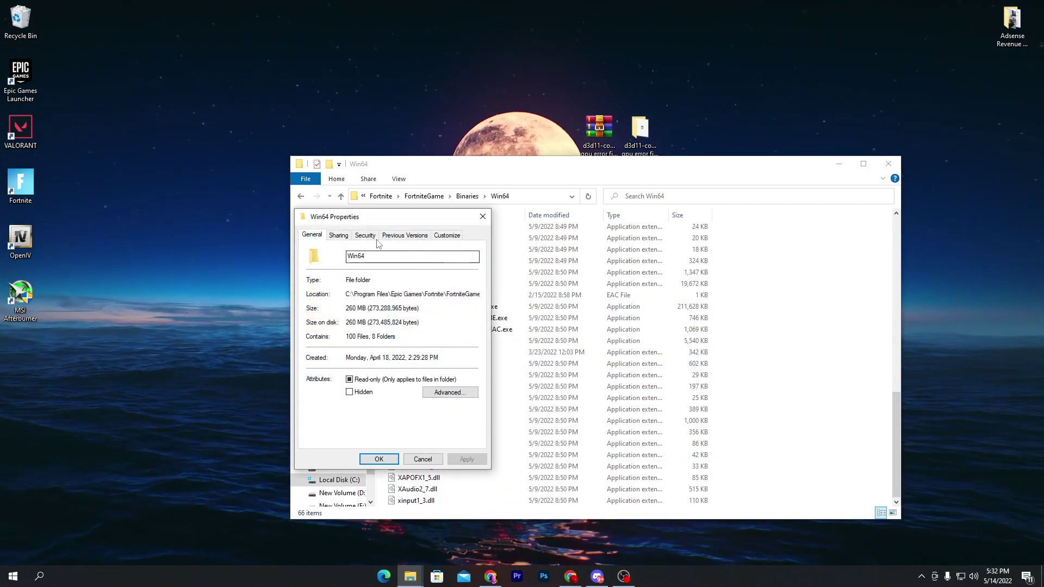
key("Escape")
right_click(411, 308)
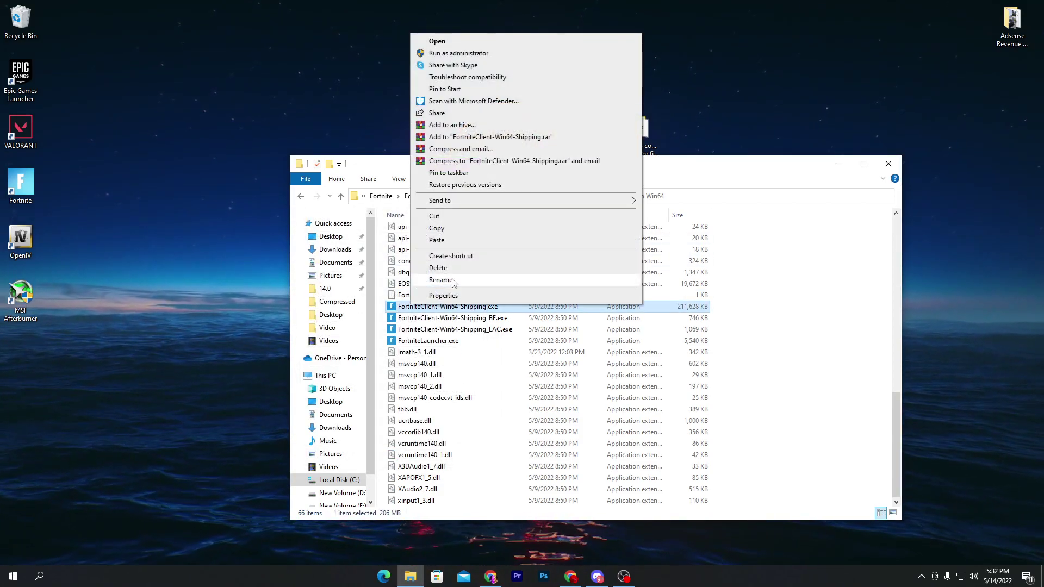
left_click(516, 293)
left_click(511, 301)
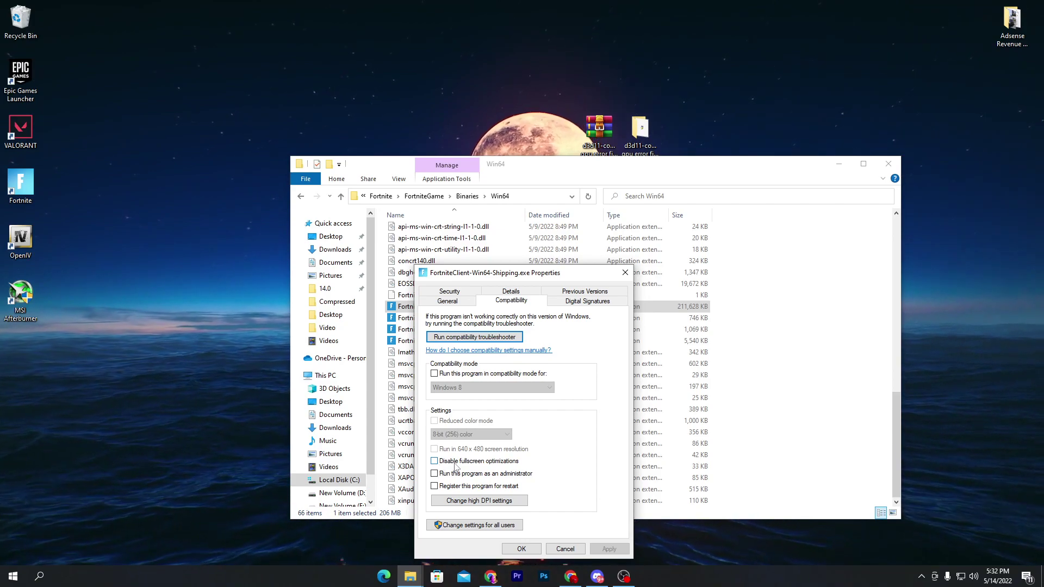
left_click(435, 374)
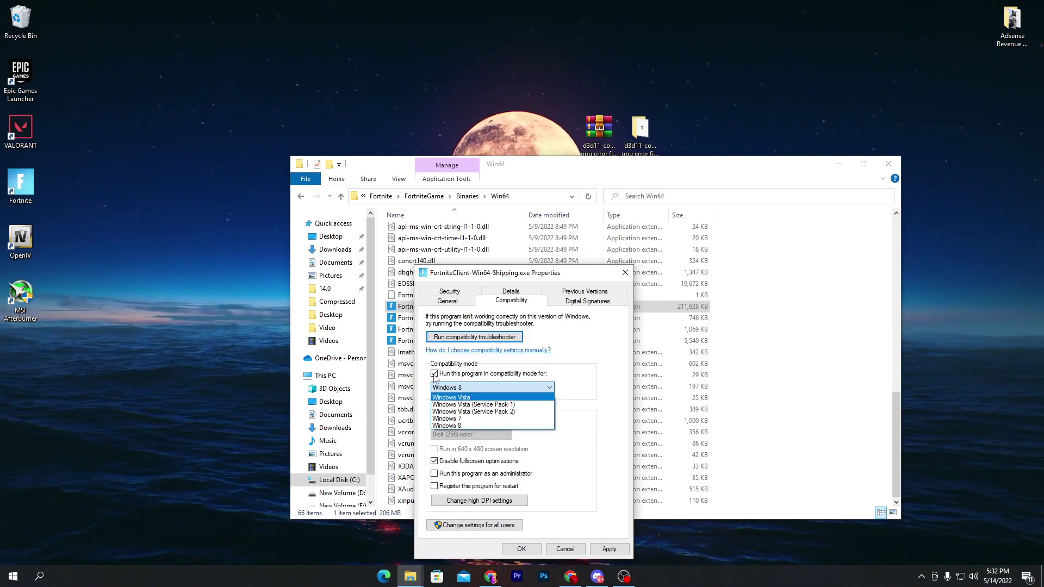
left_click(549, 387)
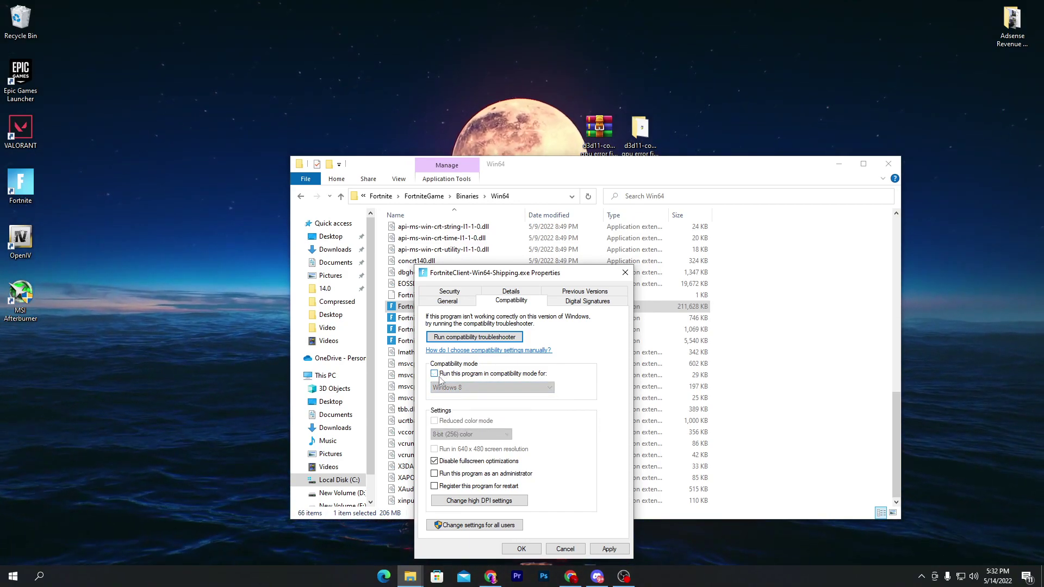
Override the exe's high DPI scaling behaviour and apply the compatibility settings
left_click(475, 501)
left_click(467, 477)
left_click(562, 519)
left_click(609, 549)
left_click(522, 549)
left_click_drag(727, 307, 442, 344)
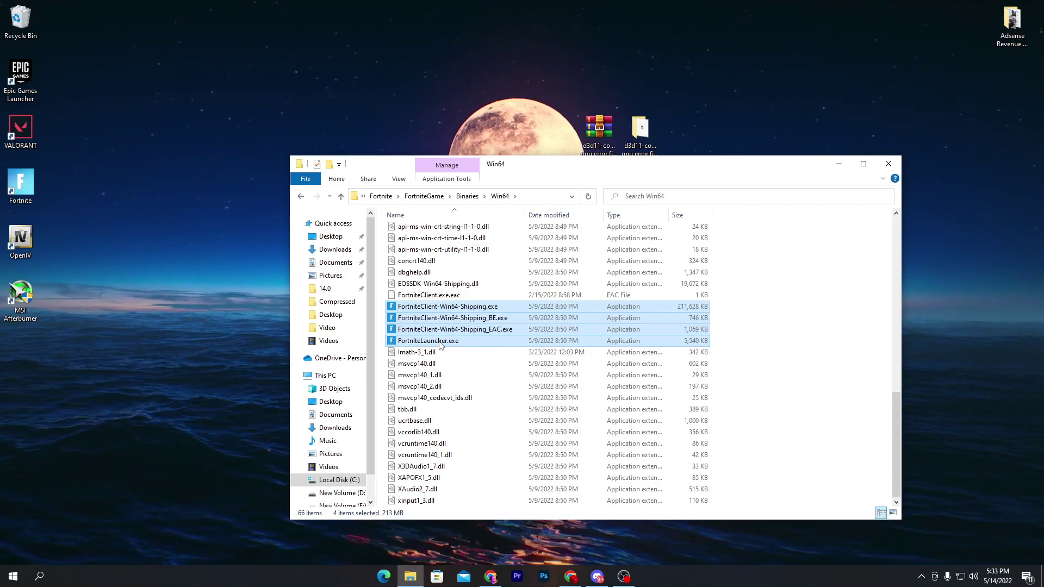
Run Uninstall_BattlEye.bat from the BattlEye folder and confirm its prompts, then open the EasyAntiCheat folder
scroll(441, 345, "up", 14)
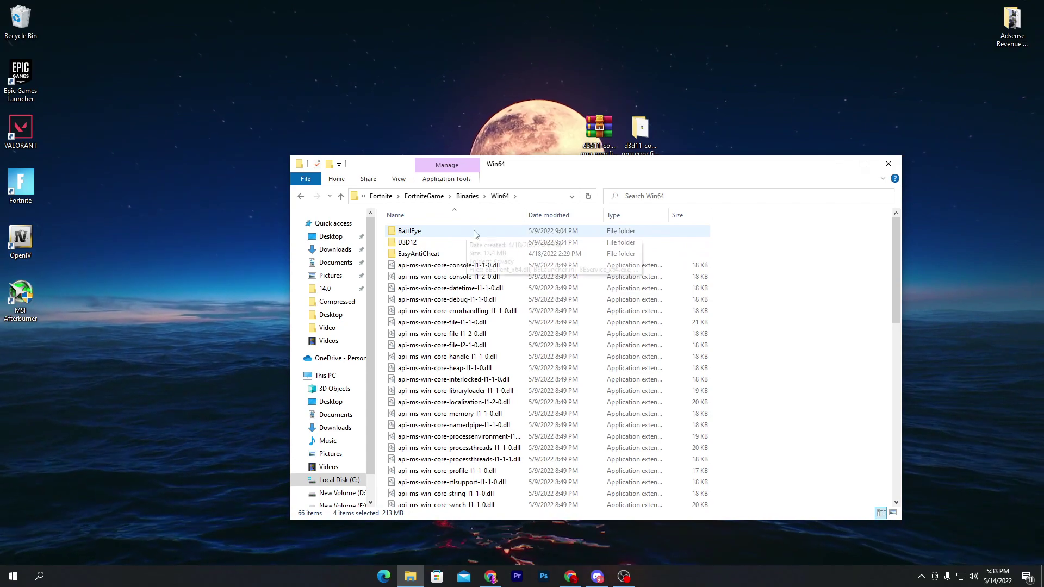
double_click(432, 236)
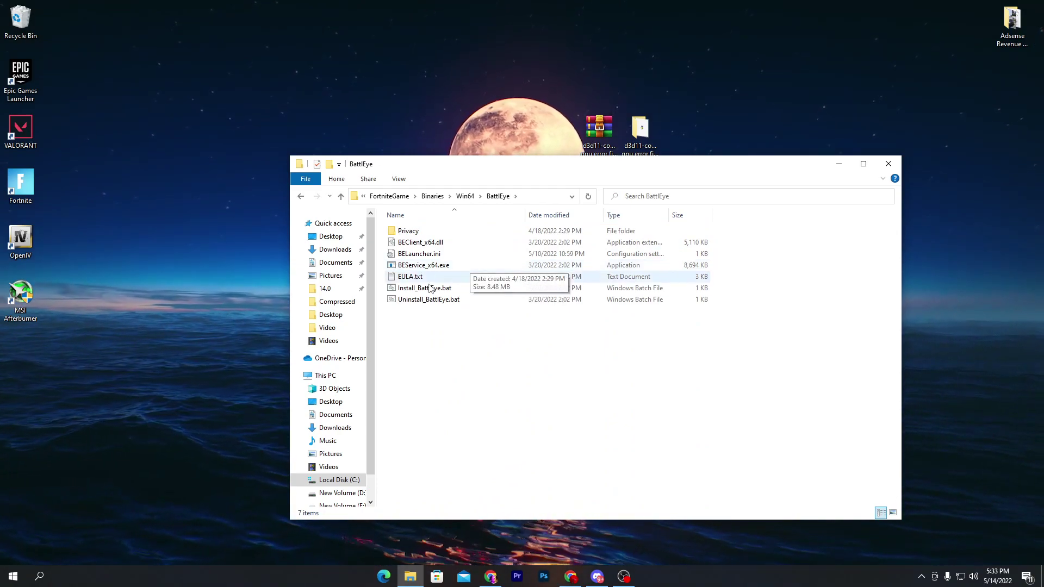
double_click(437, 300)
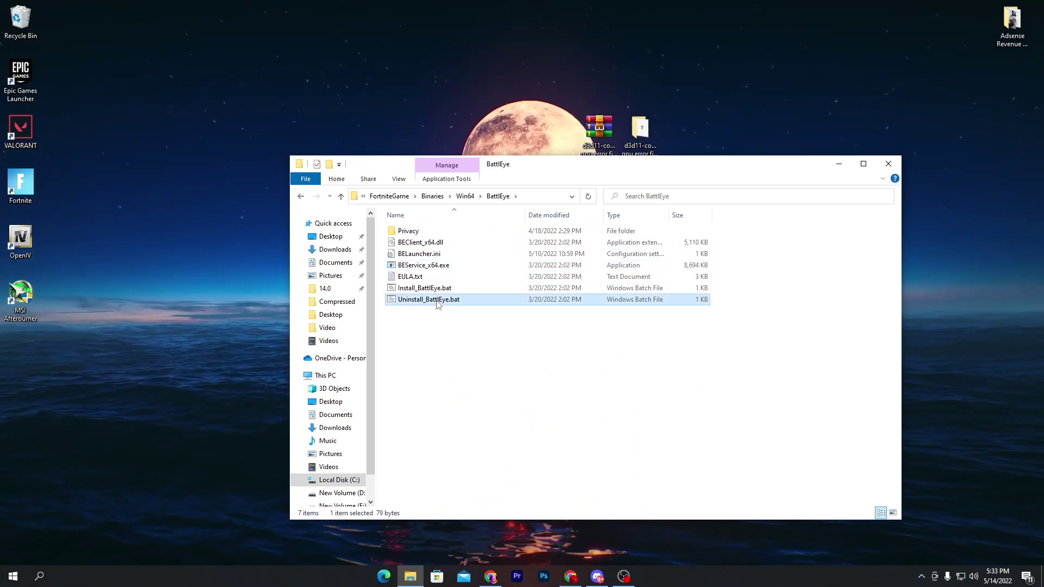
left_click(551, 325)
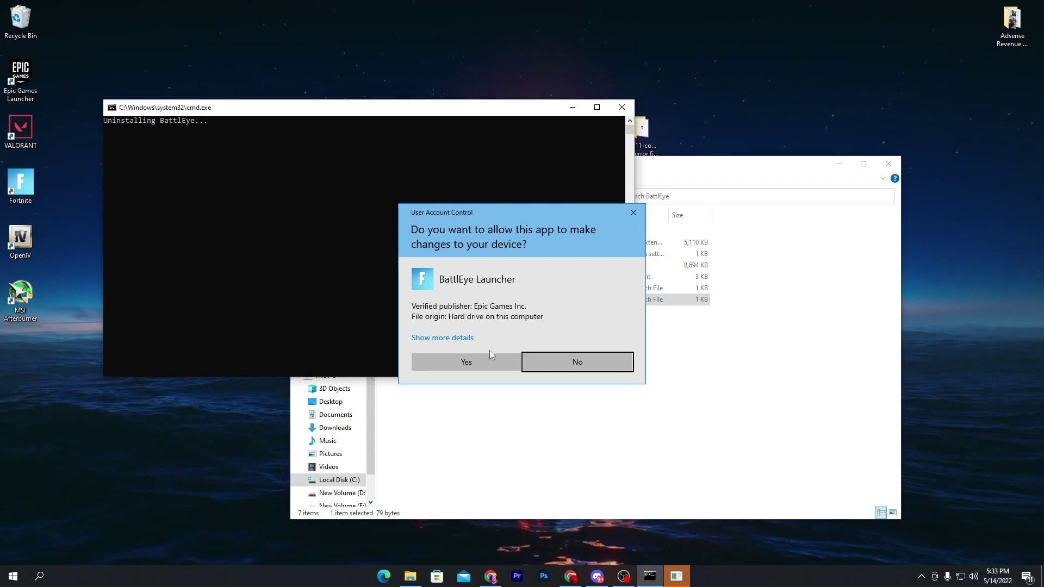
left_click(479, 359)
left_click(567, 323)
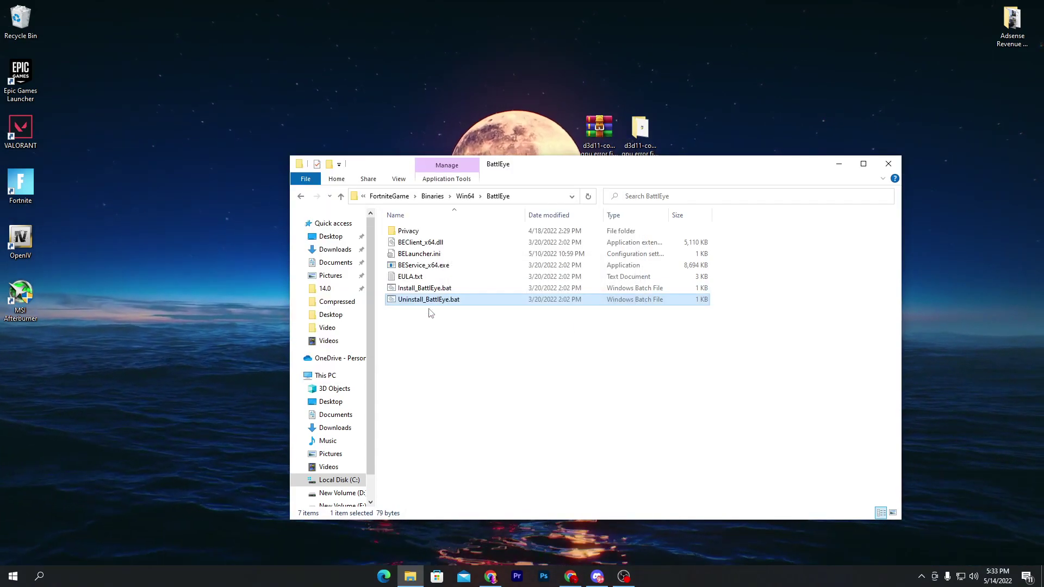
key("BackSpace")
double_click(419, 254)
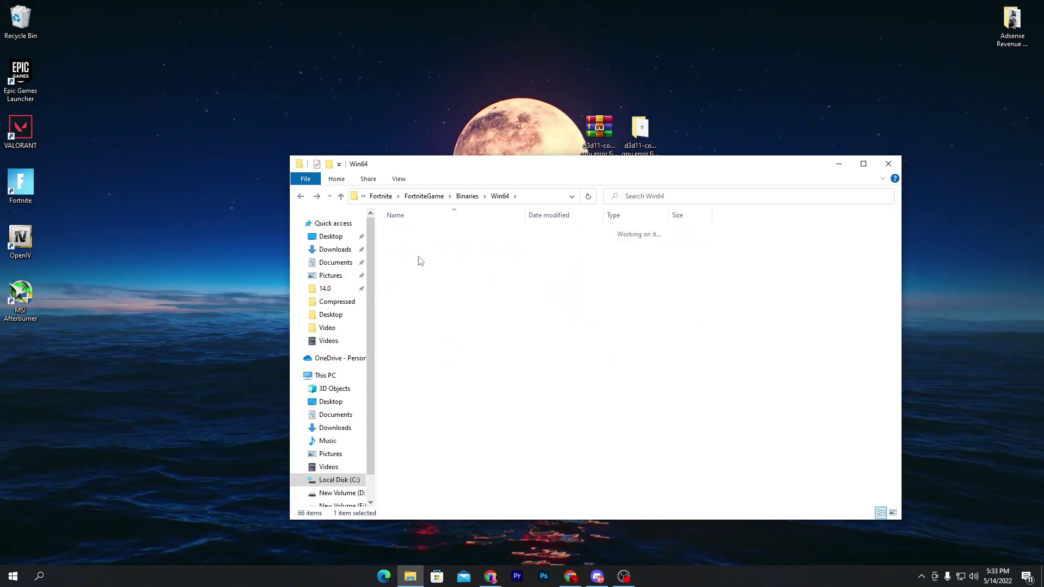
Repair the Easy Anti-Cheat service for Game 217 with EasyAntiCheat_Setup.exe, then close the folder window
double_click(429, 277)
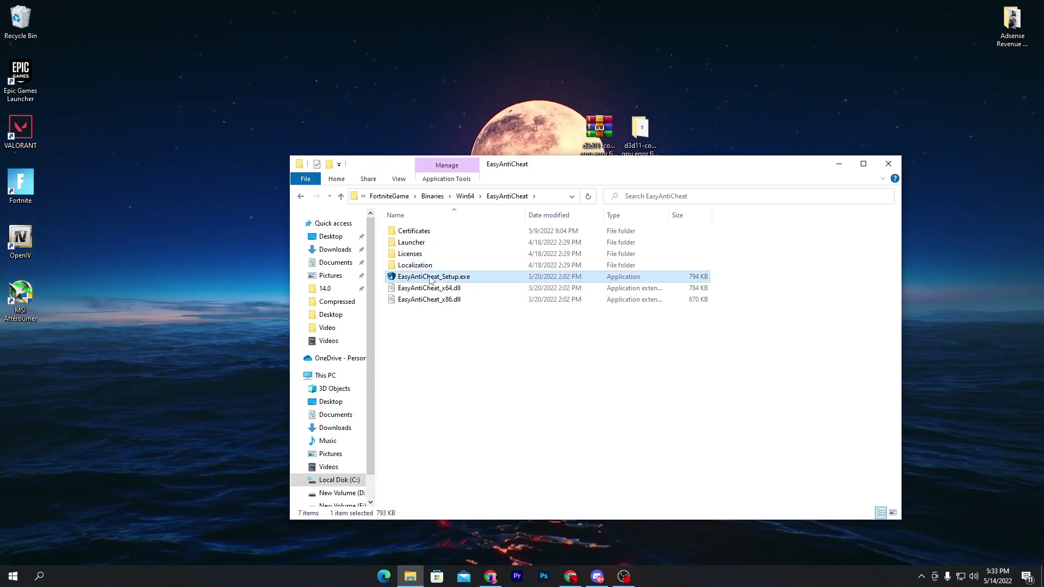
left_click(467, 361)
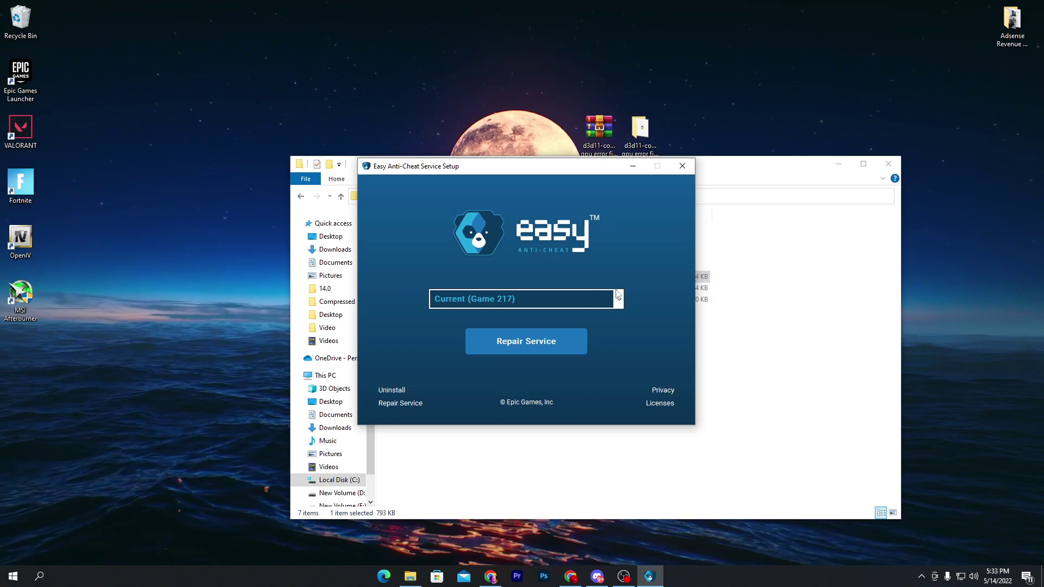
left_click(522, 299)
left_click(479, 318)
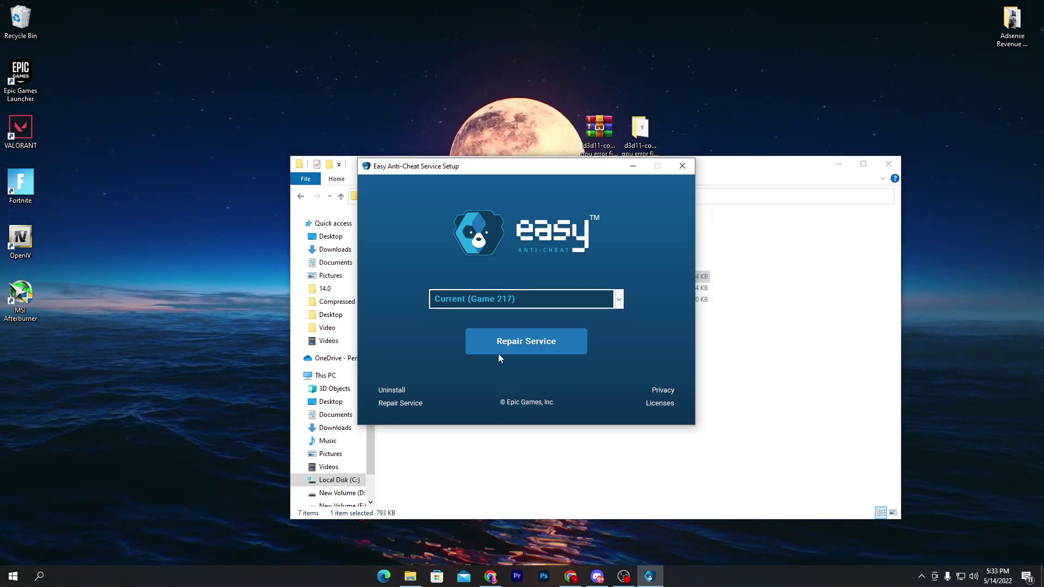
left_click(517, 347)
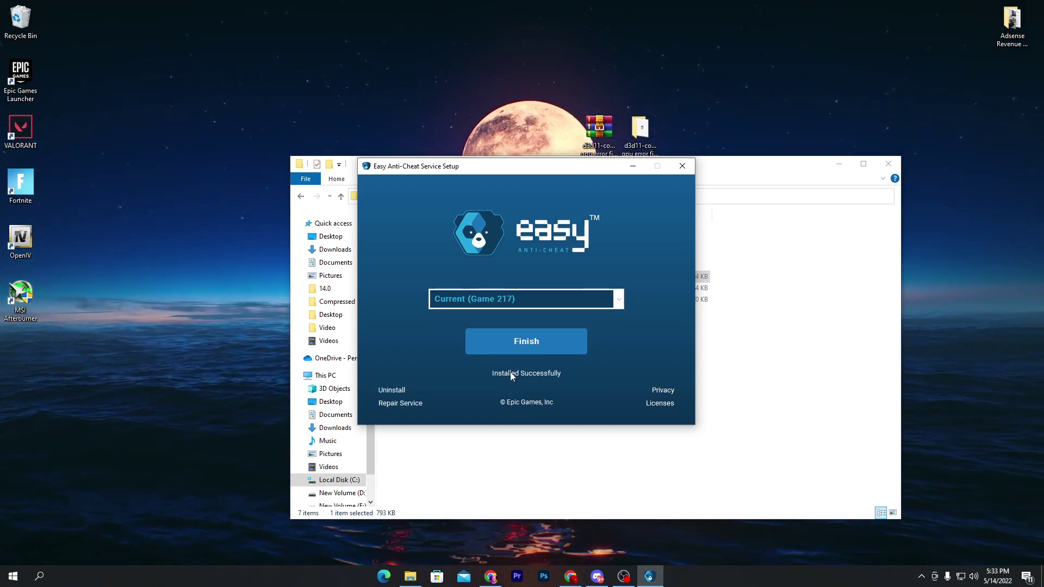
left_click(544, 341)
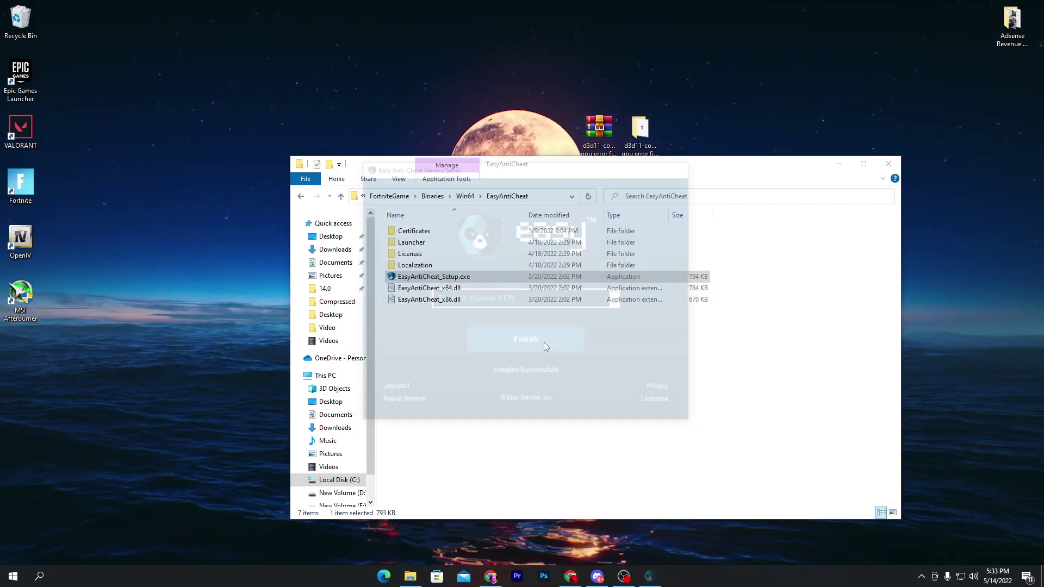
left_click(883, 168)
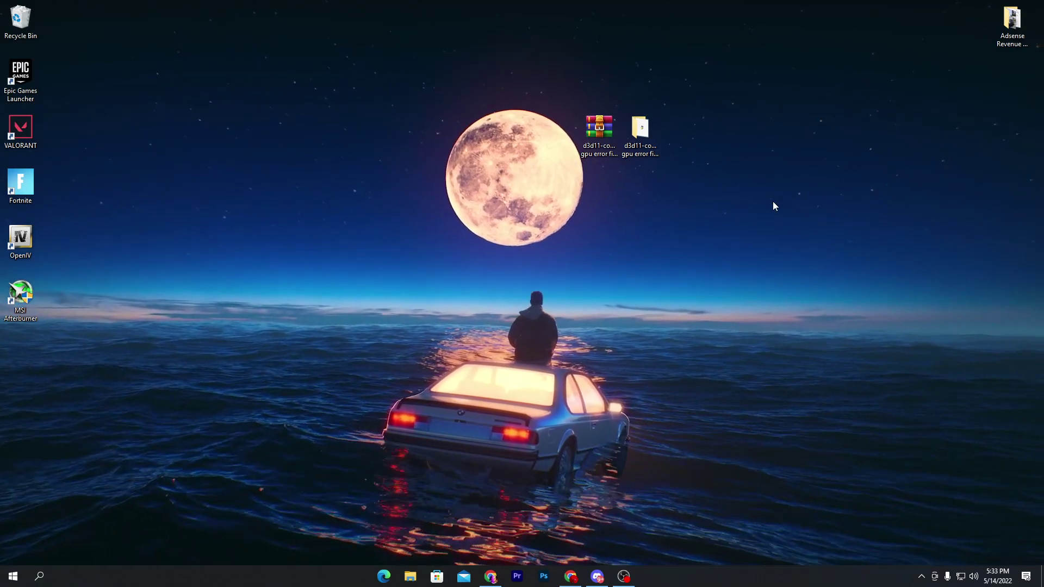
left_click(12, 576)
left_click(6, 530)
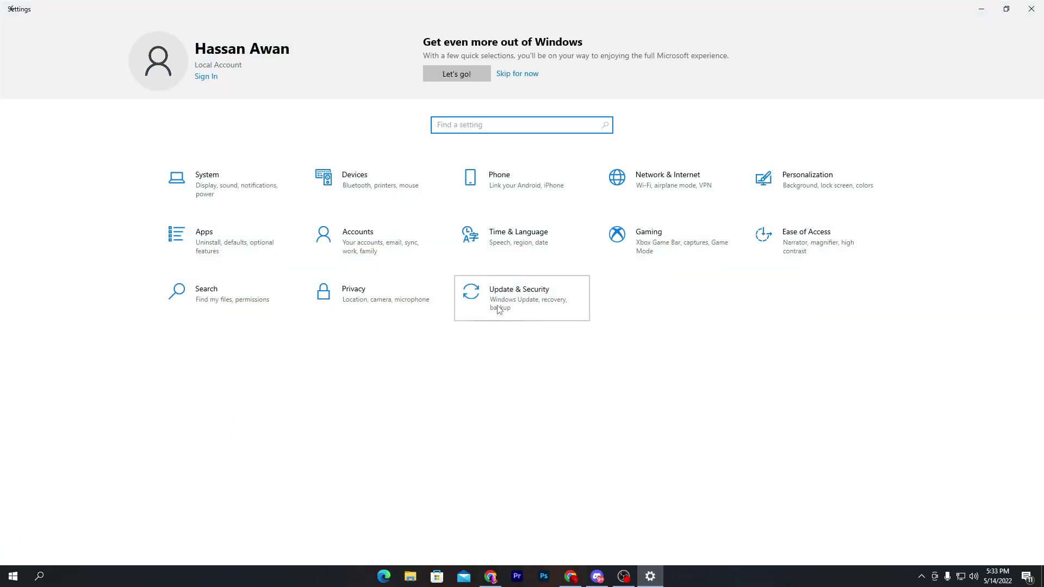
left_click(496, 305)
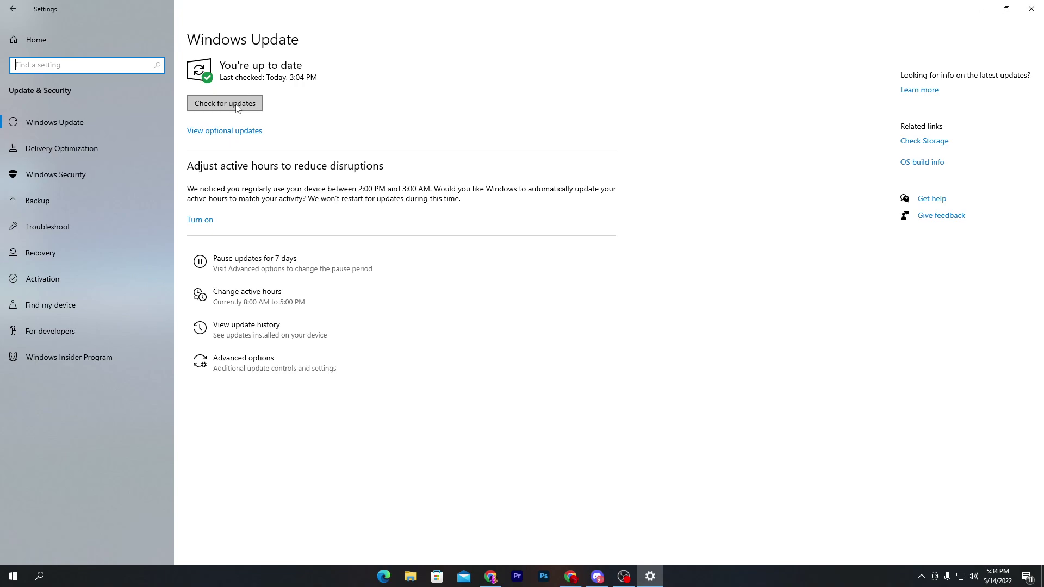
left_click(46, 47)
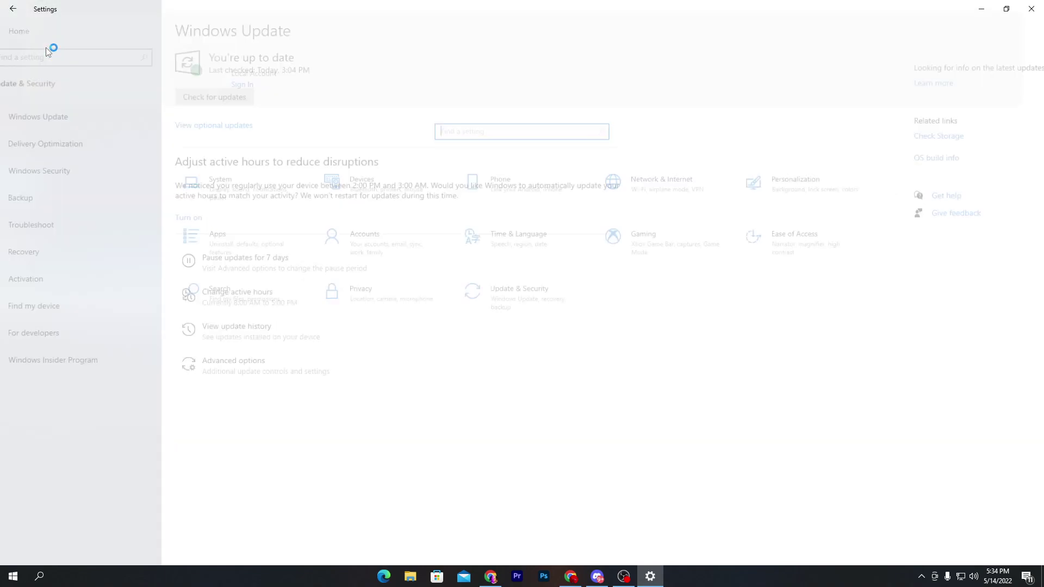
left_click(671, 247)
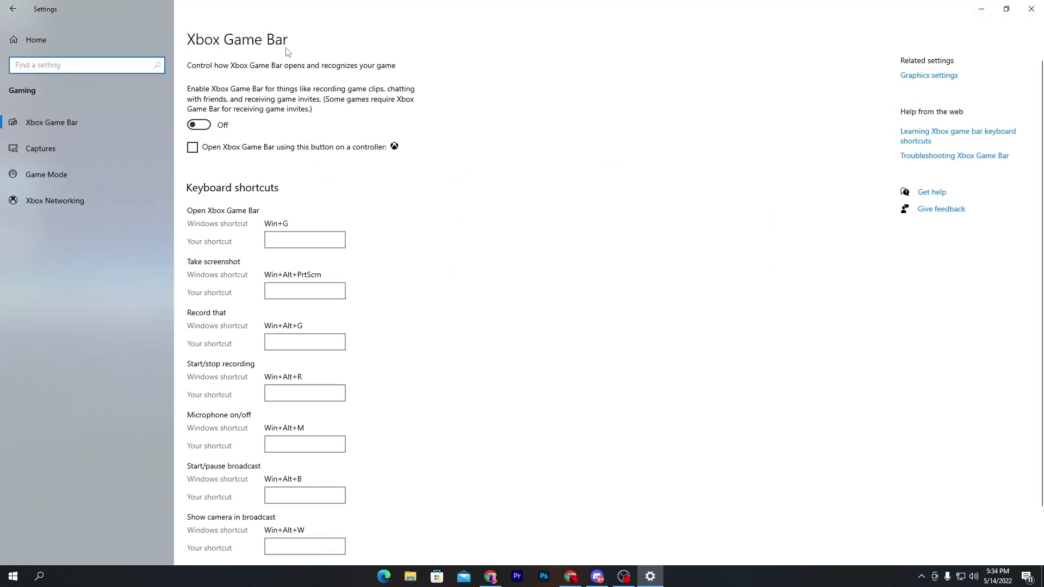
left_click(53, 174)
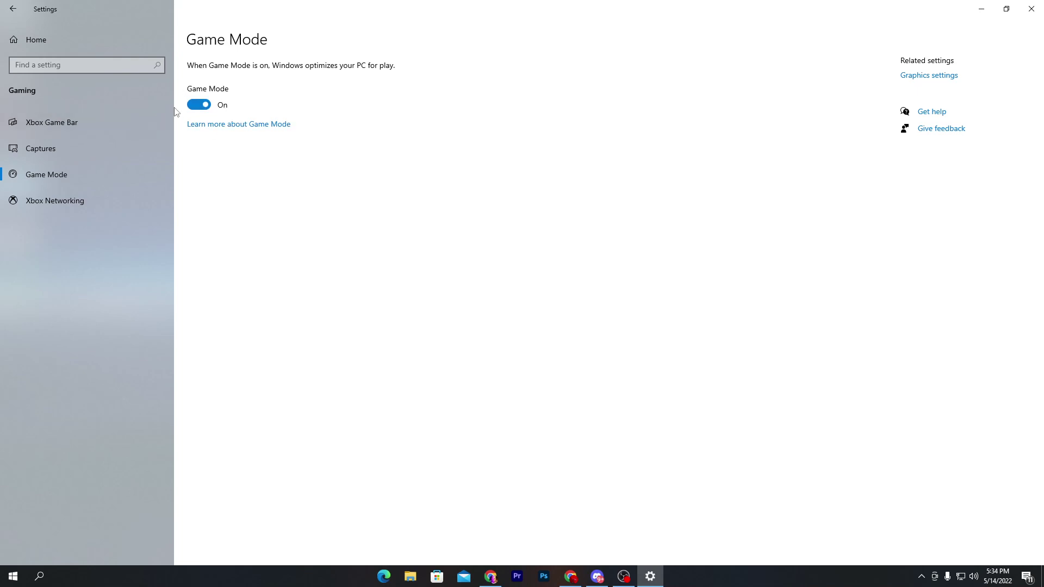
key("alt+F4")
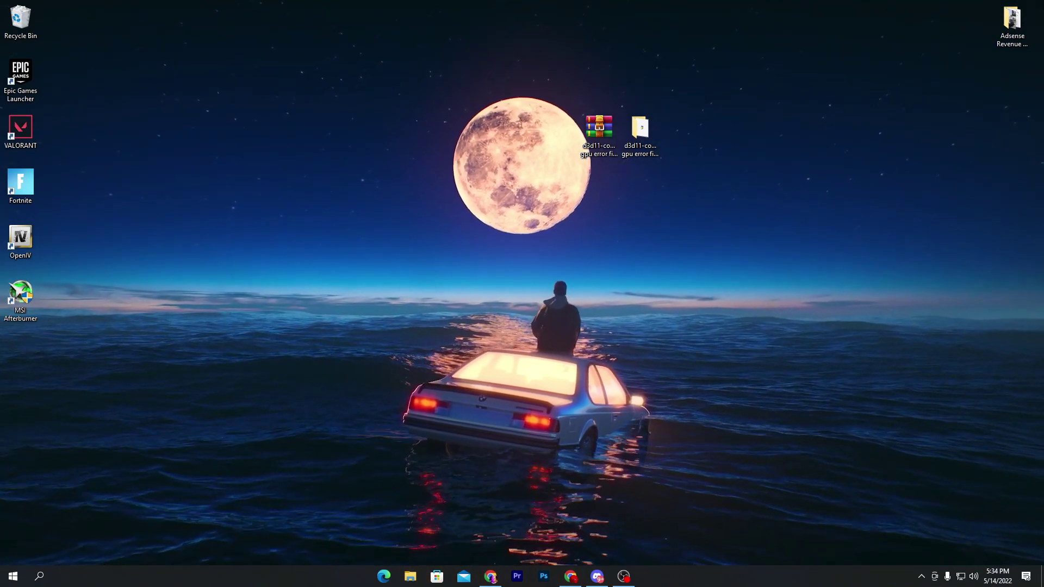
right_click(356, 141)
left_click(402, 228)
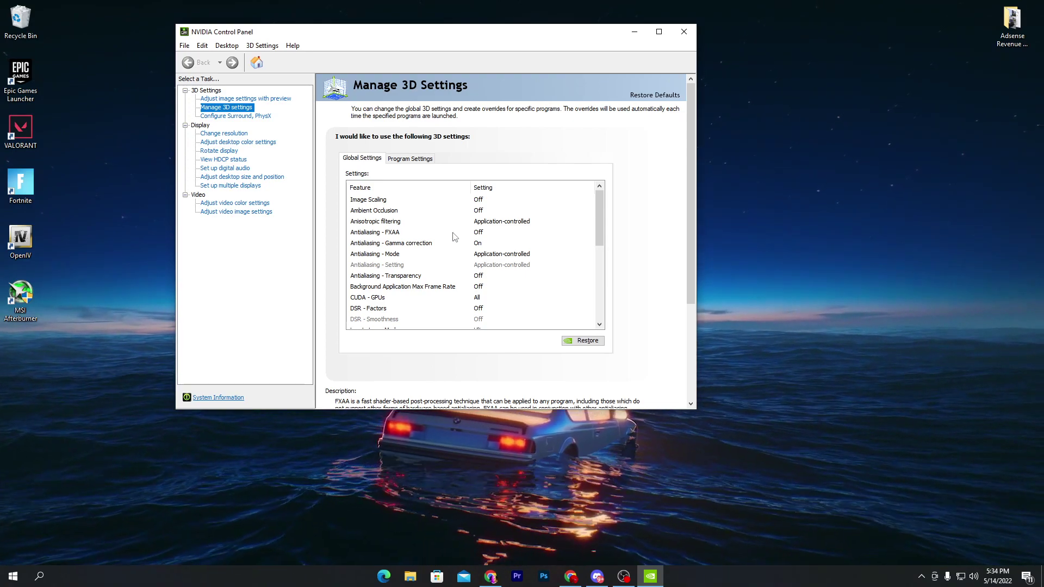
scroll(455, 237, "down", 2)
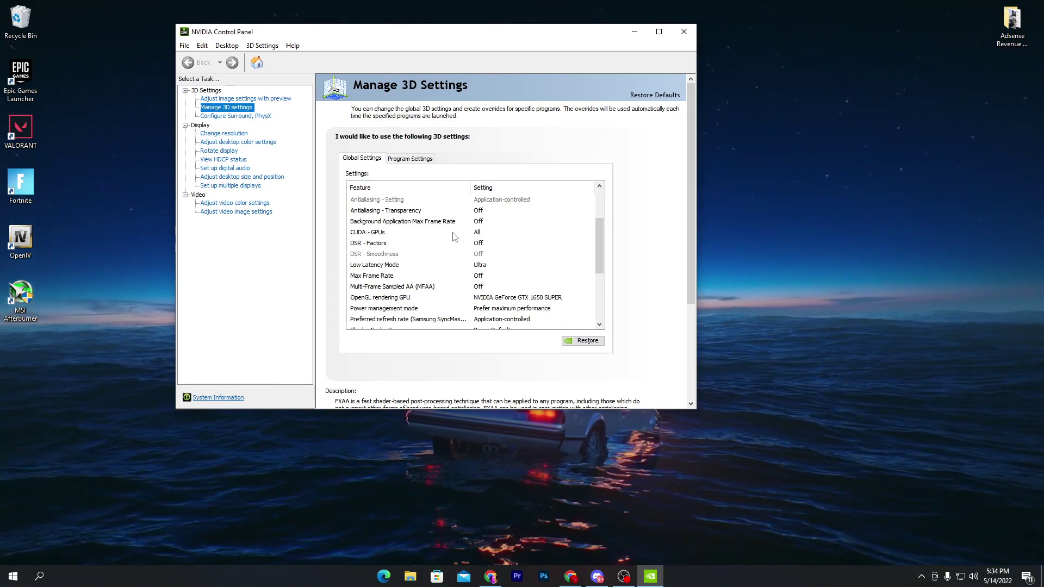
left_click(684, 31)
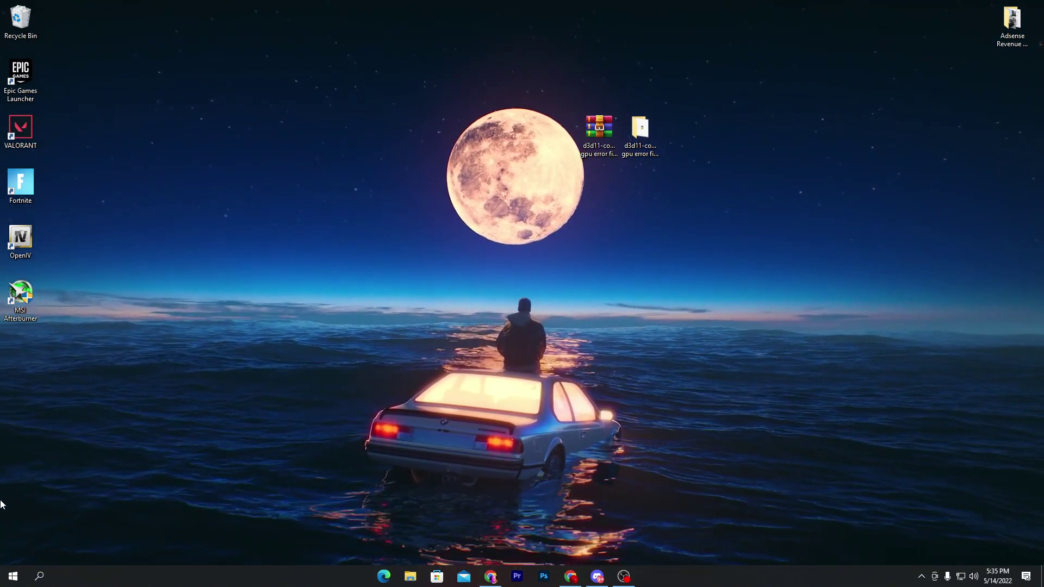
left_click(38, 580)
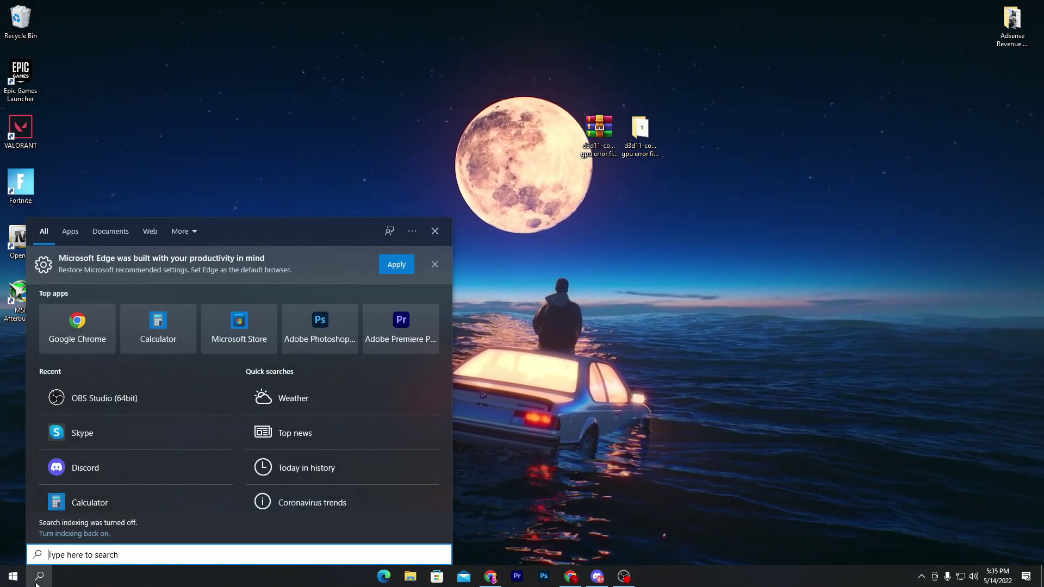
Search 'power' and open Additional power settings from Power & sleep
type("power")
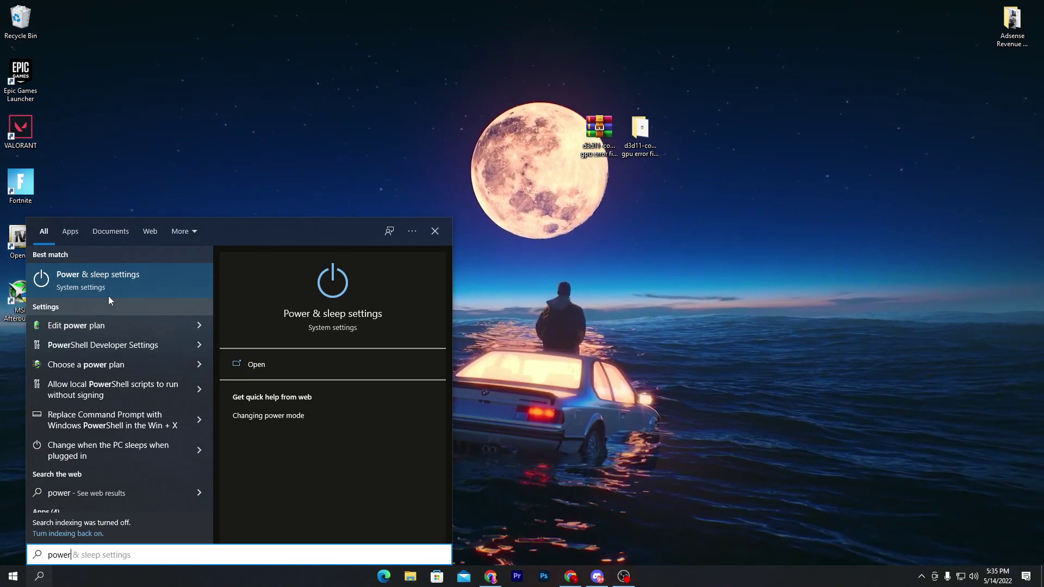
left_click(84, 279)
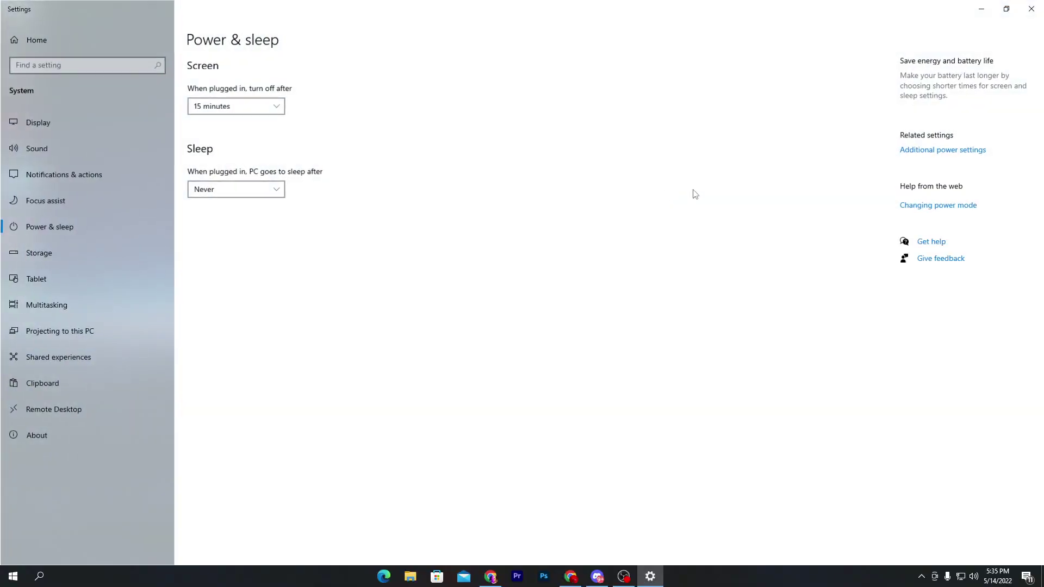
left_click(941, 157)
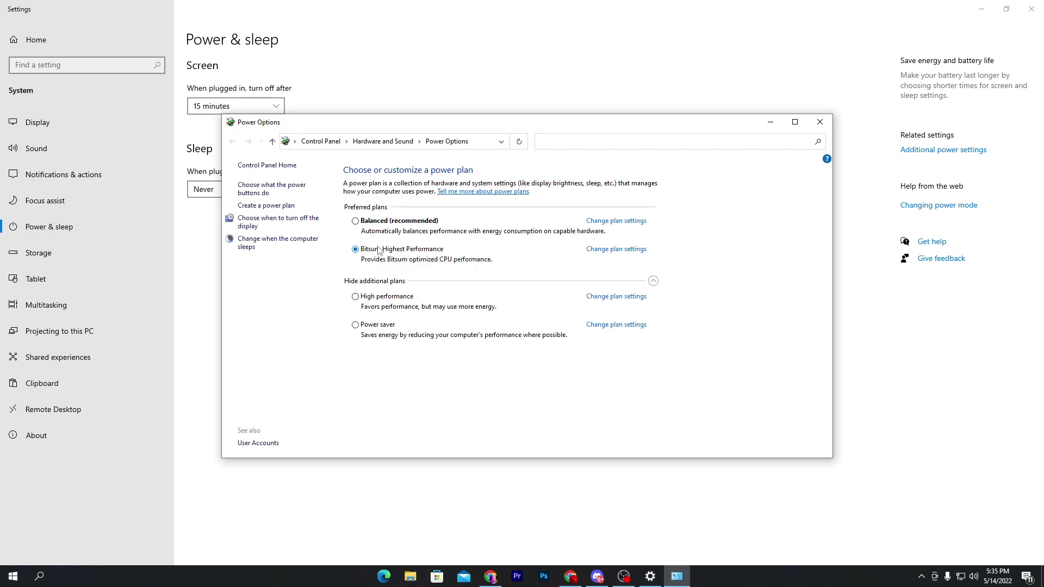
Check ParkControl's CPU parking settings from the system tray, then close ParkControl
left_click(921, 577)
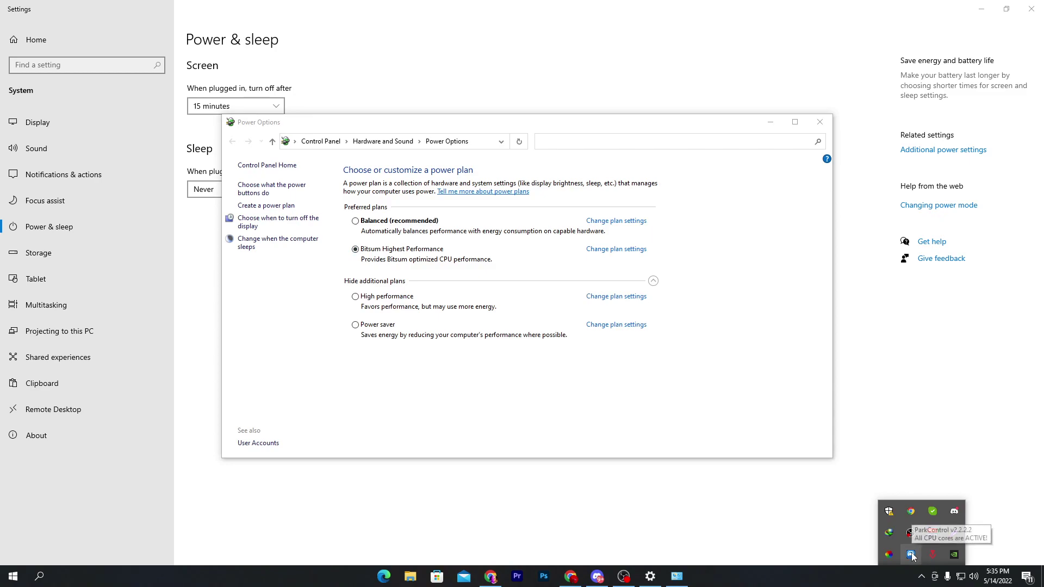
left_click(911, 554)
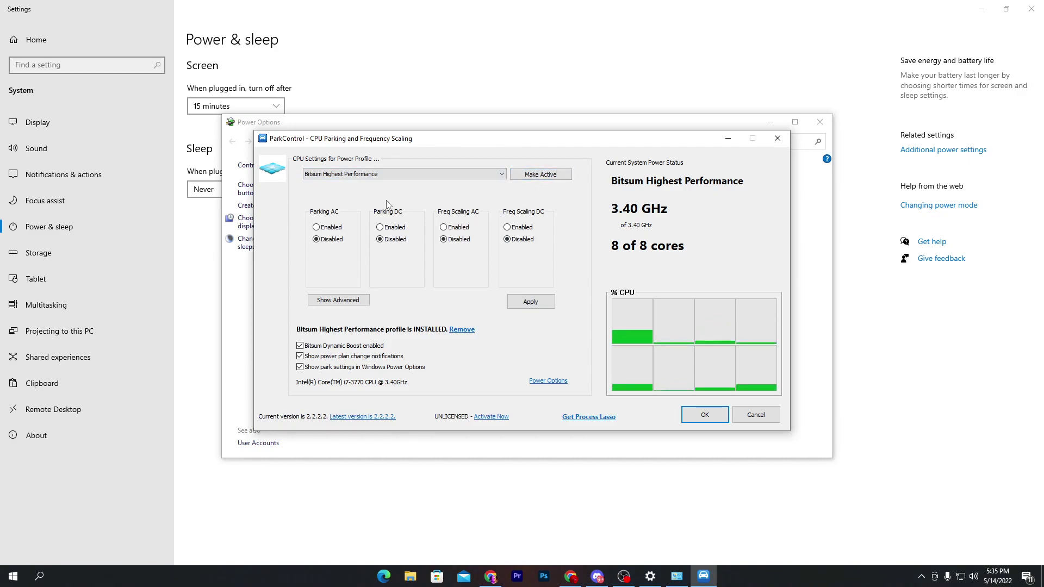
left_click(772, 141)
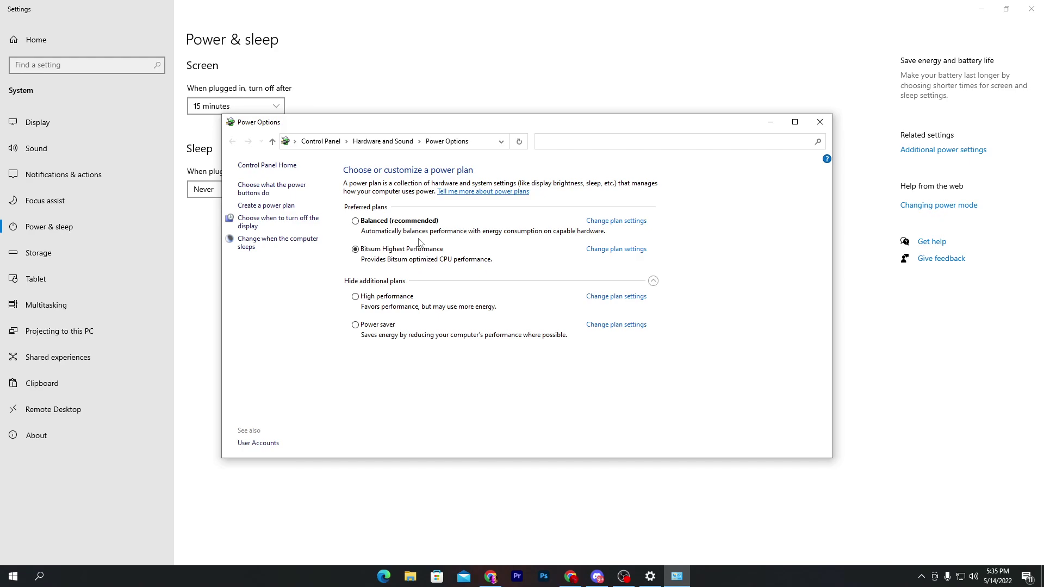
left_click(489, 577)
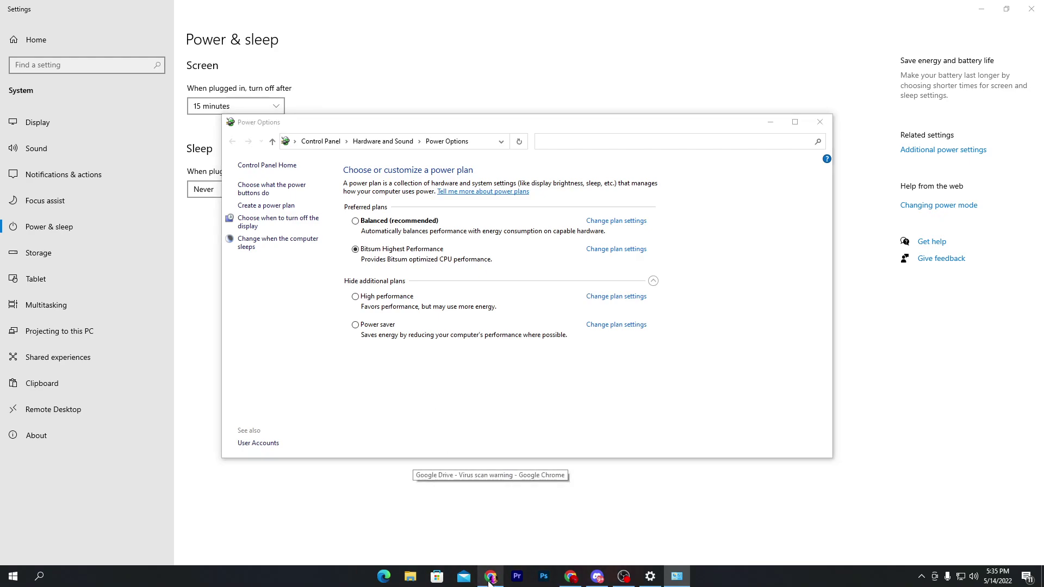
Search the d3d11 fix blog for 'park control'
left_click(579, 8)
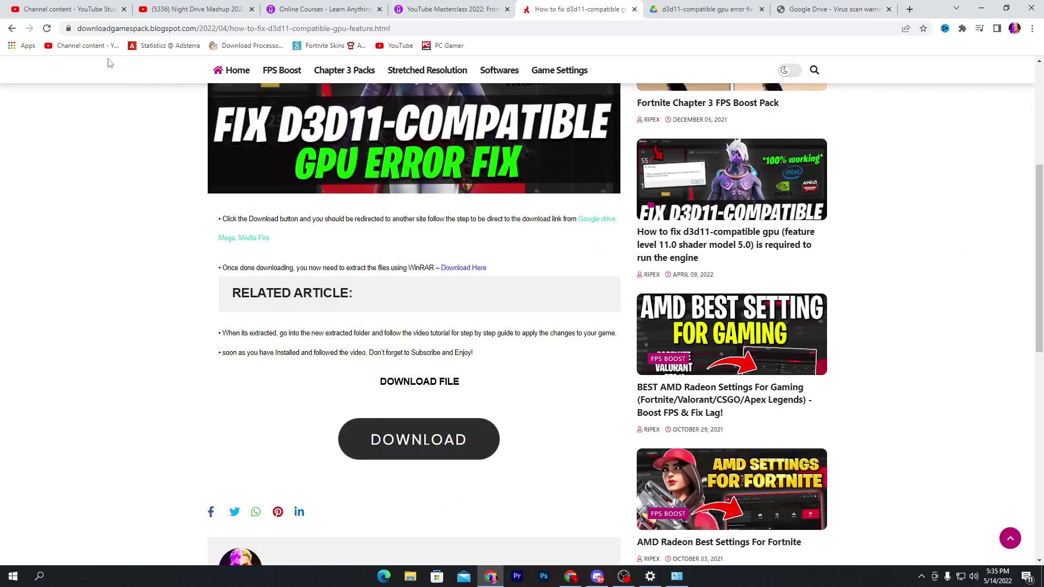
scroll(319, 77, "up", 6)
left_click(364, 75)
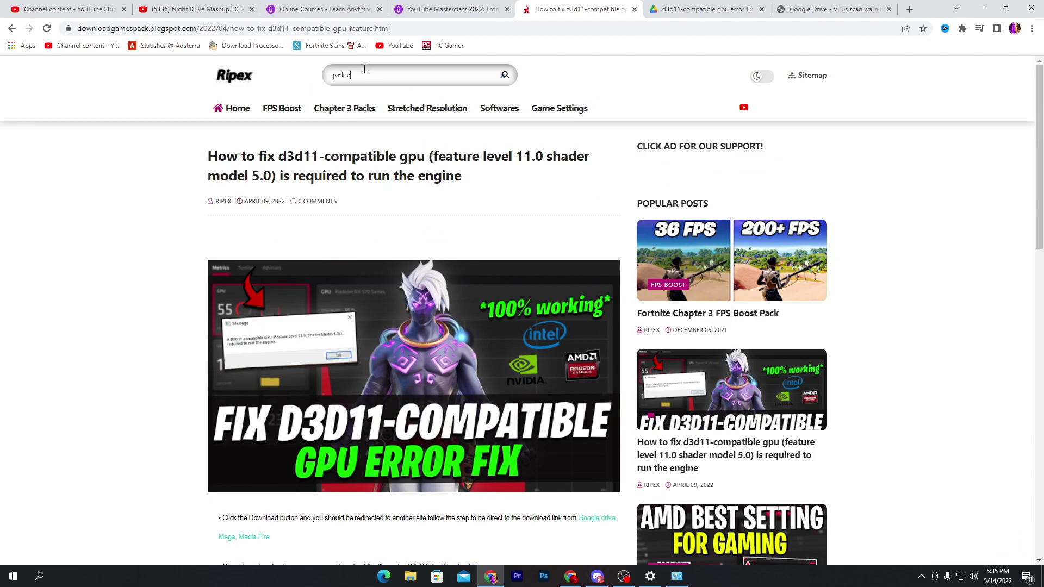
type("park control")
key("Return")
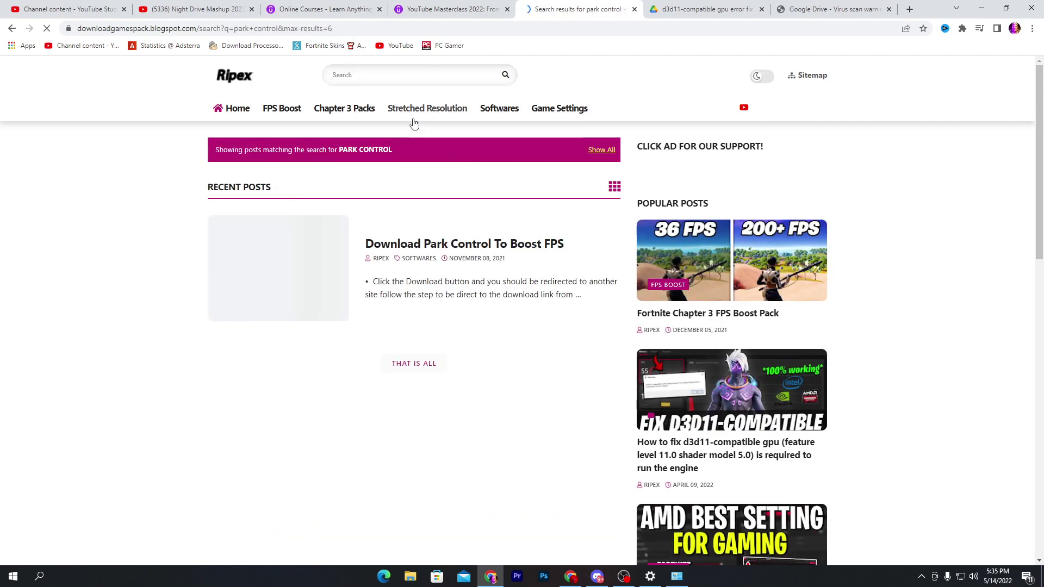
Download the ParkControl installer from the 'Download Park Control To Boost FPS' post
left_click(486, 243)
scroll(428, 246, "down", 8)
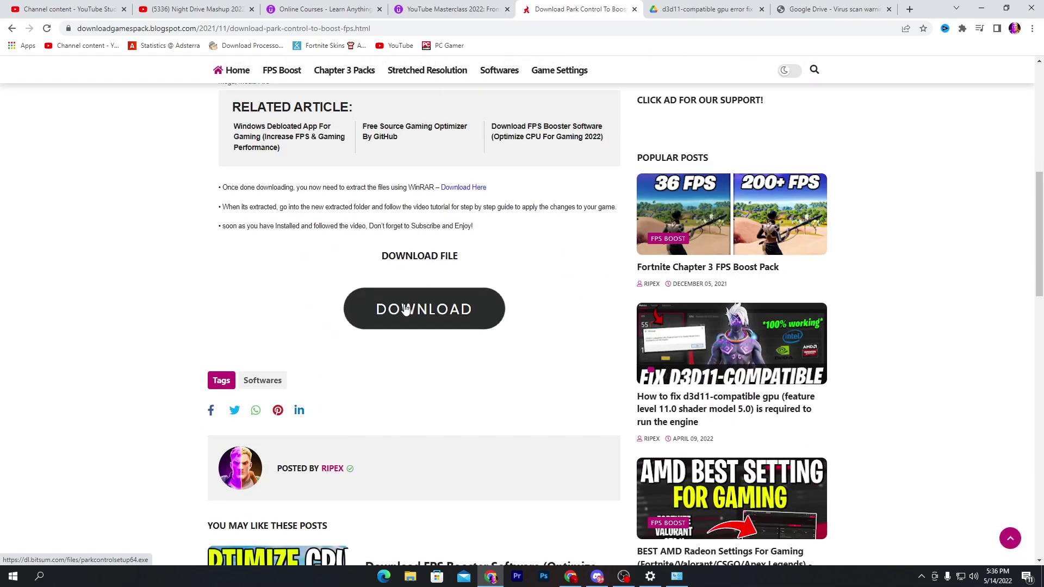
left_click(405, 309)
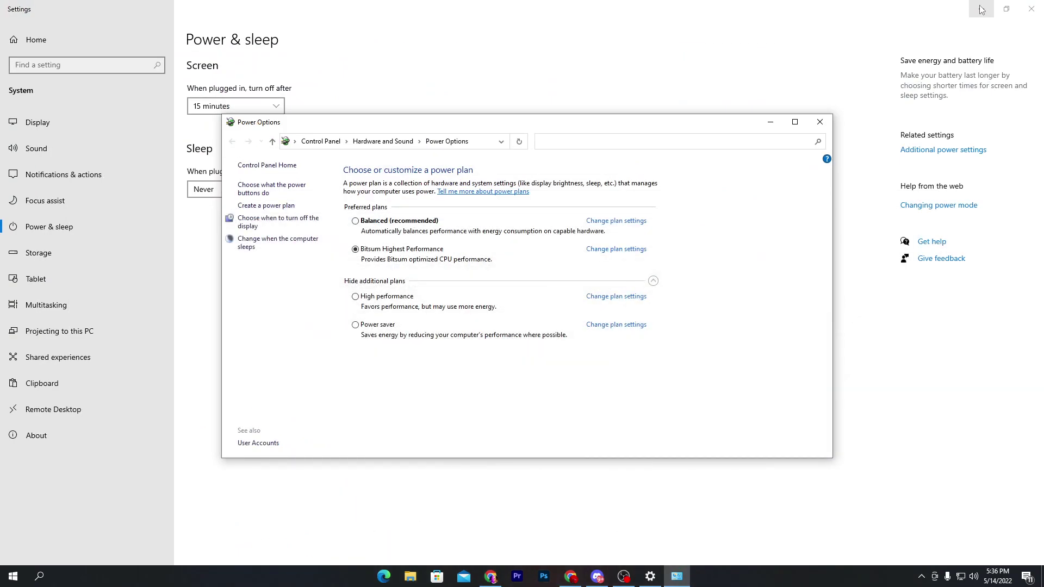